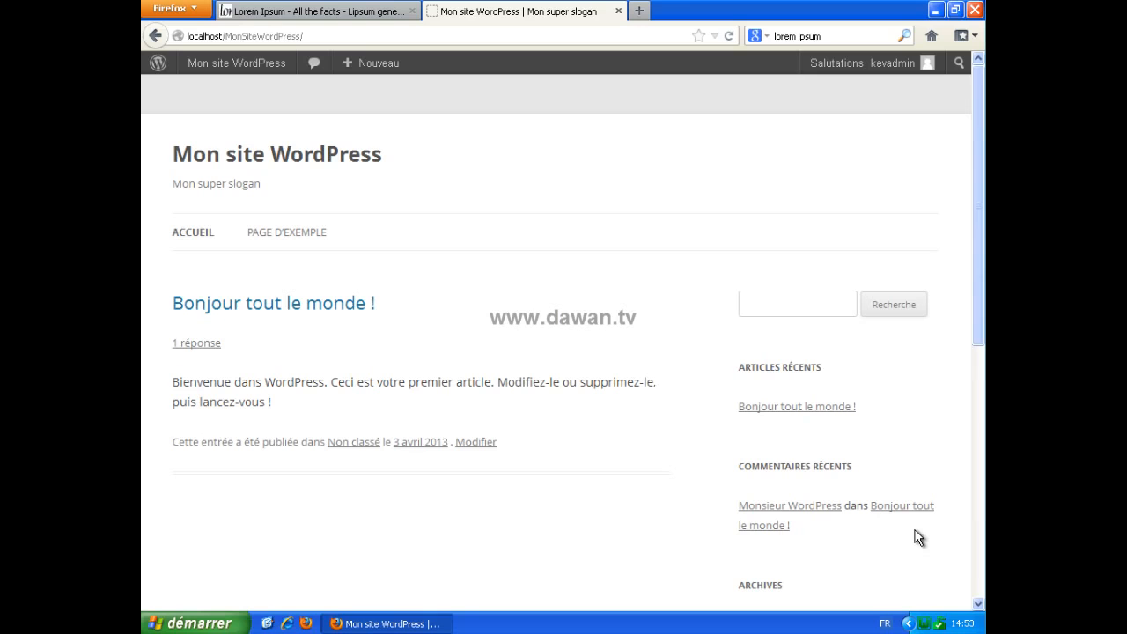
Open the WordPress administration dashboard at localhost/MonSiteWordPress/wp-admin.
scroll(919, 537, "down", 5)
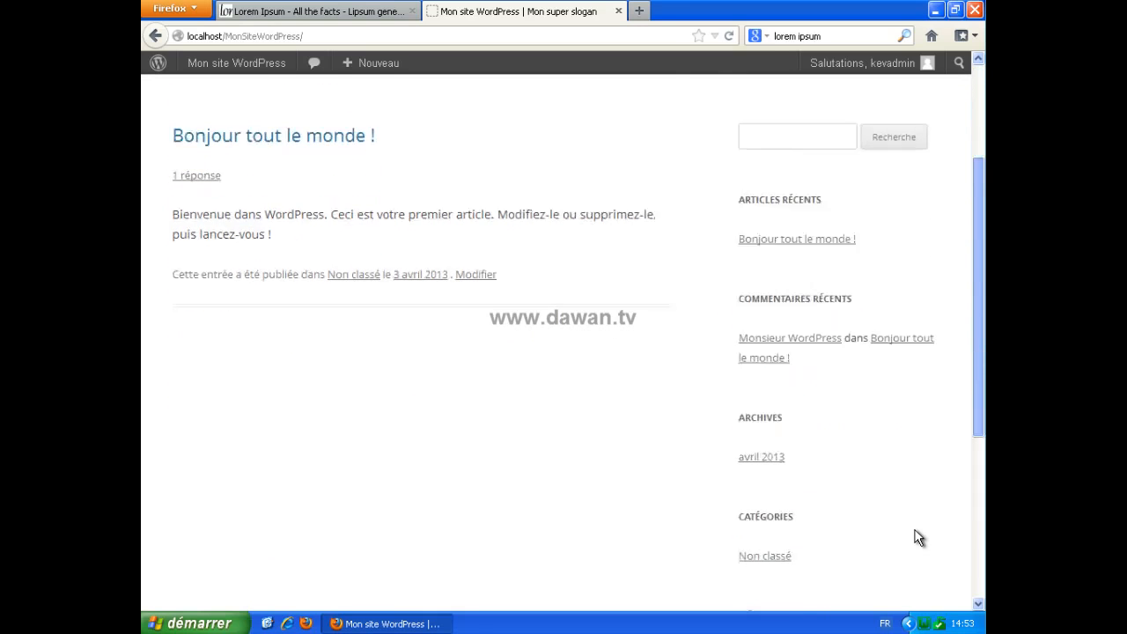
scroll(918, 537, "down", 2)
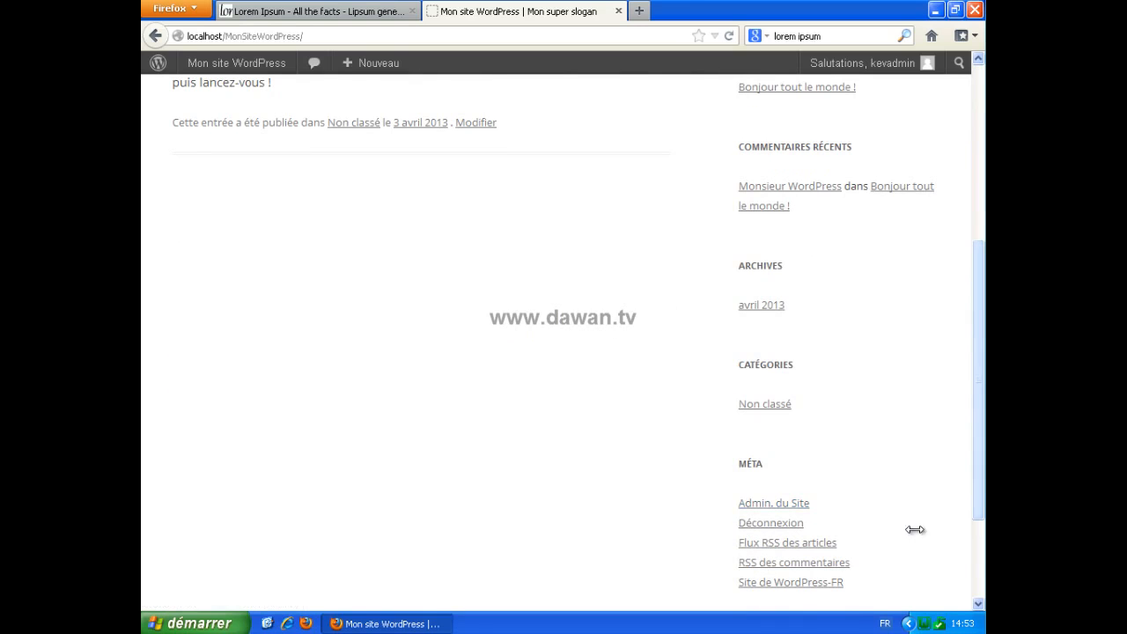
scroll(918, 538, "up", 4)
scroll(919, 537, "up", 3)
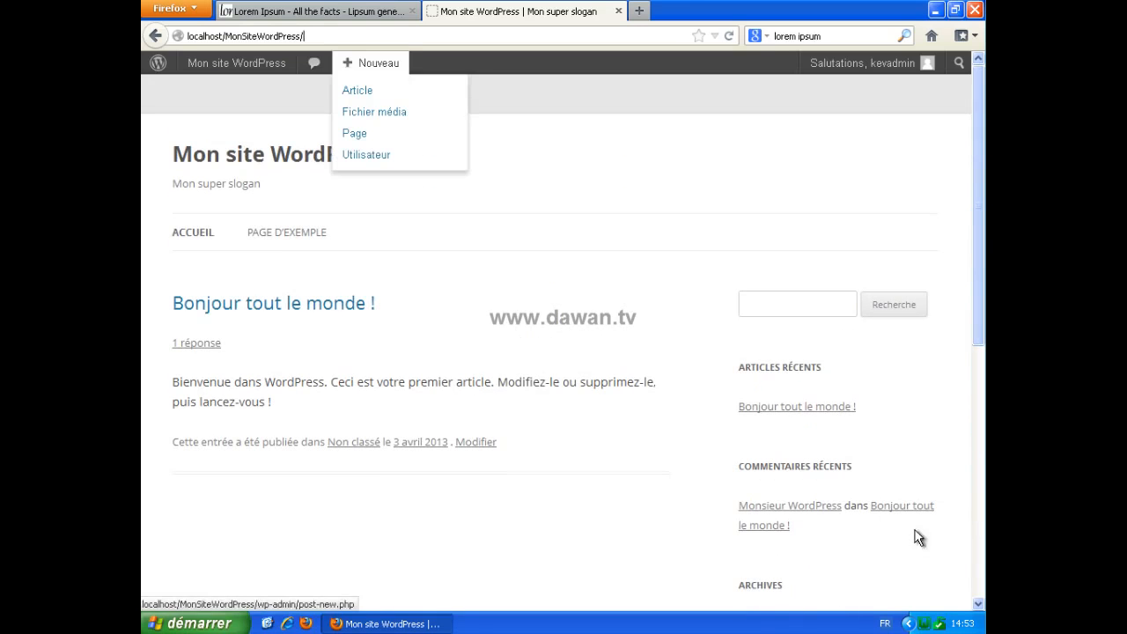
type("wp-admin")
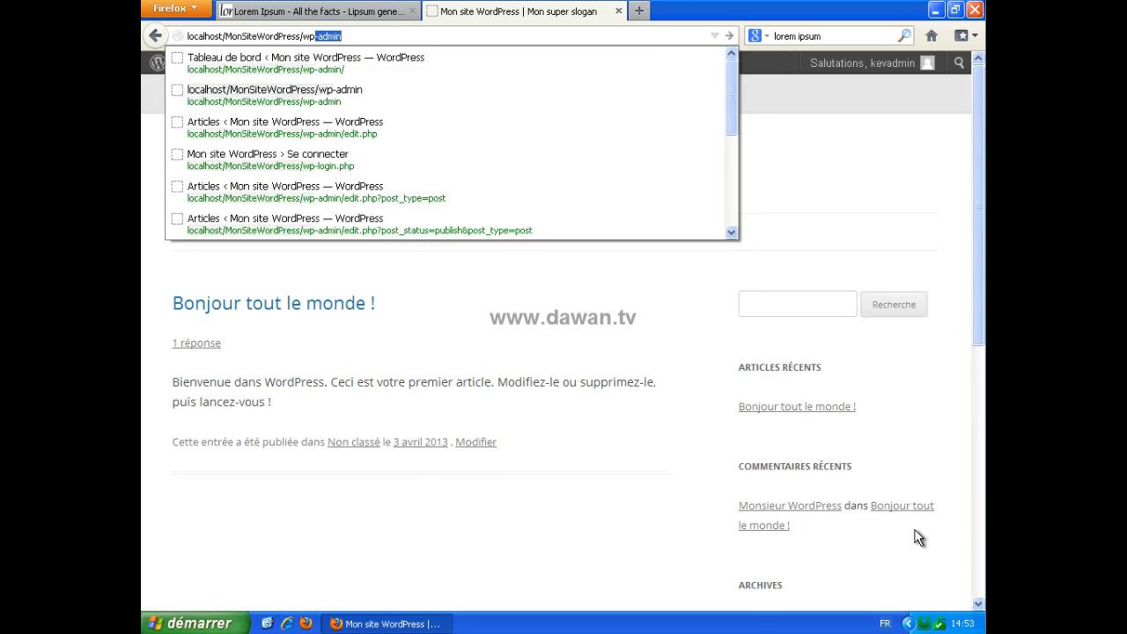
key("Right")
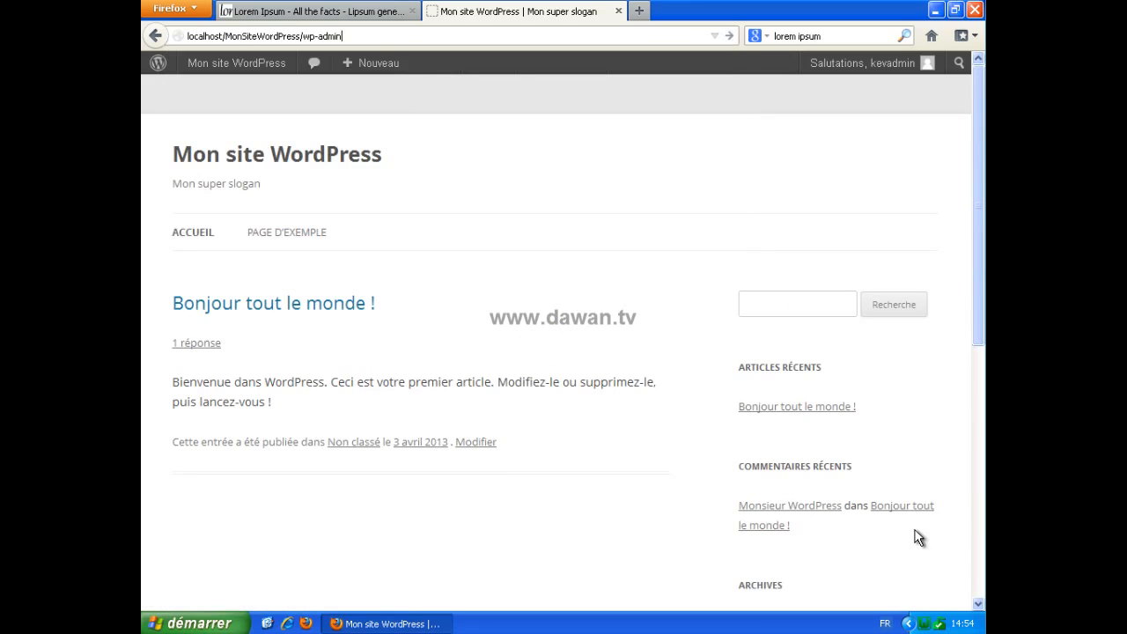
key("Return")
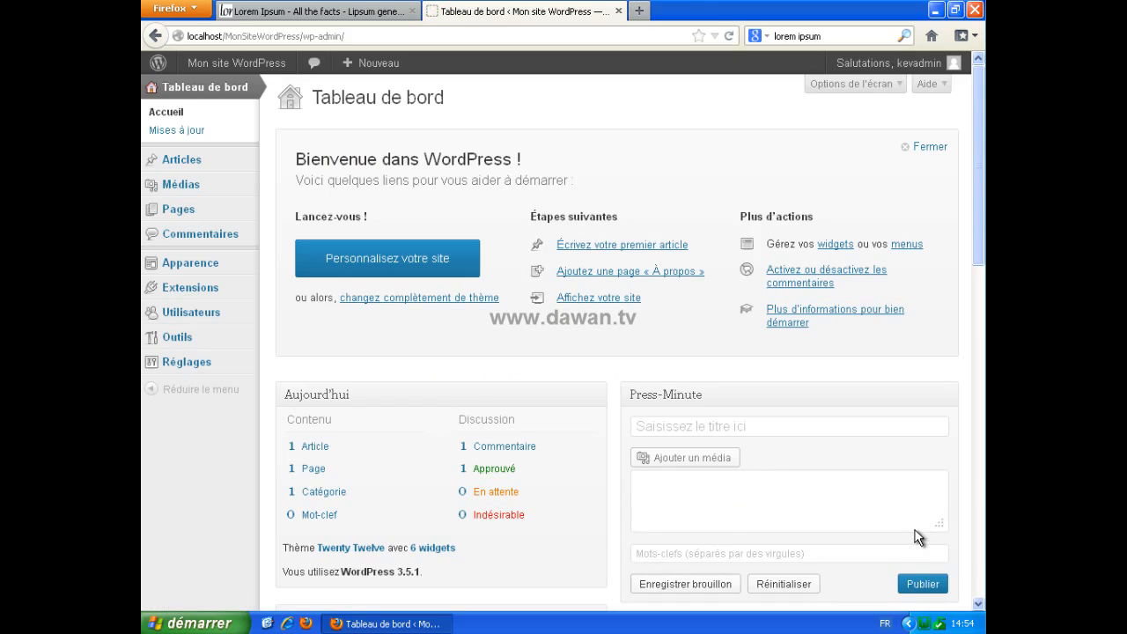
Start a new article from the articles list and title it "Lorem Ipsum".
mouse_move(890, 64)
left_click(181, 160)
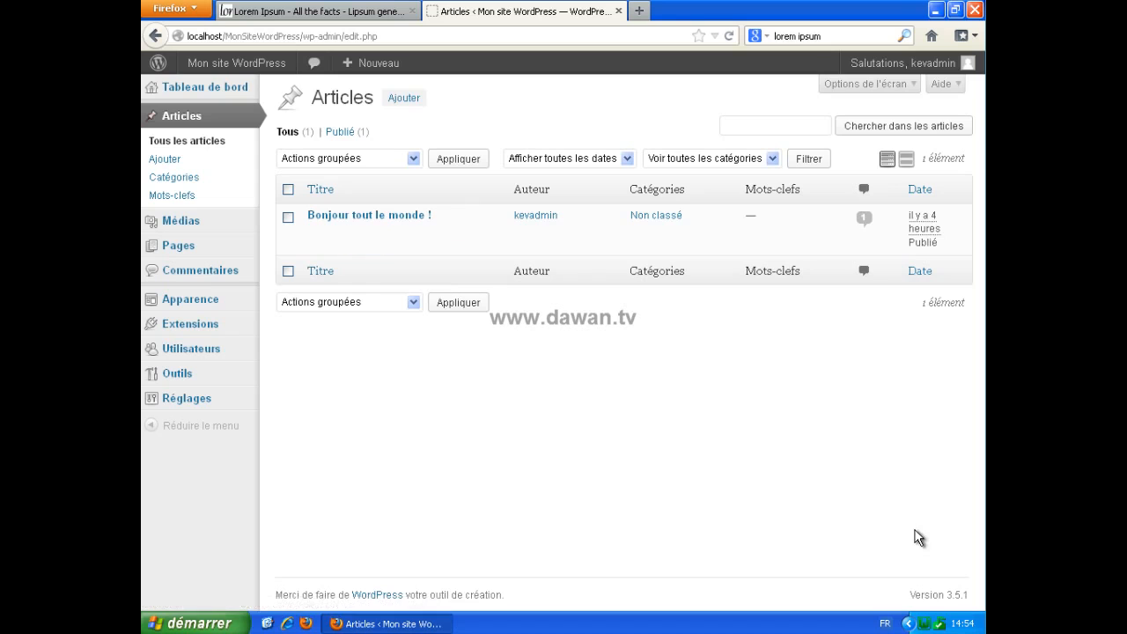
left_click(404, 98)
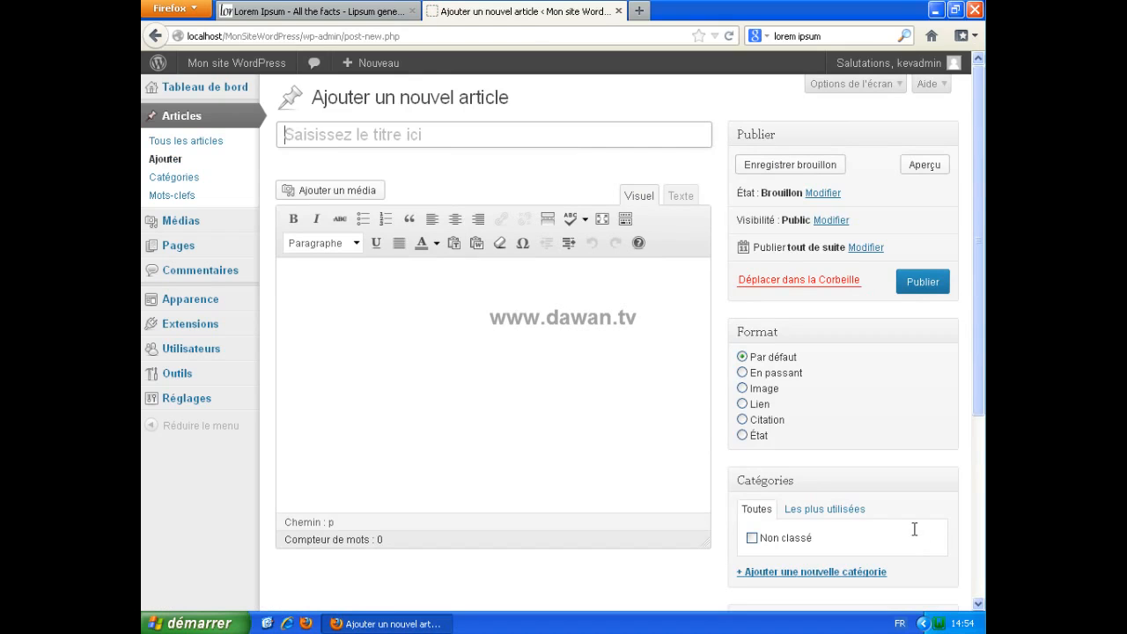
type("Lorem ")
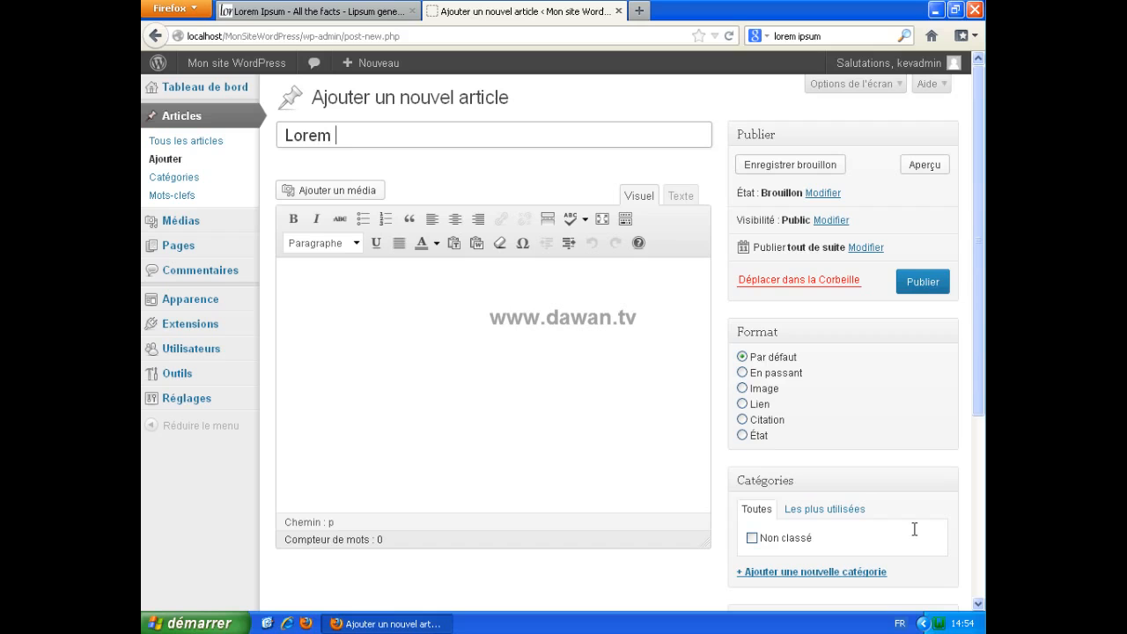
type("Ipsum")
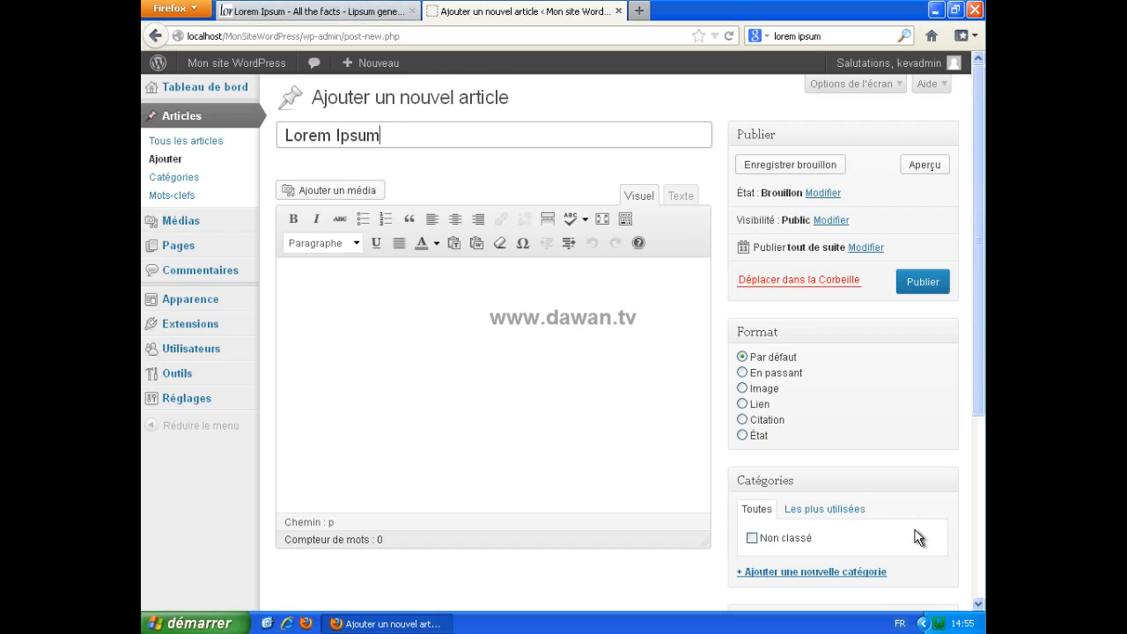
Copy the first paragraph from the Lorem Ipsum generator page and paste it into the article body.
key("ctrl+Tab")
mouse_move(630, 211)
left_mouse_down()
mouse_move(267, 176)
mouse_move(262, 164)
left_mouse_up()
key("ctrl+c")
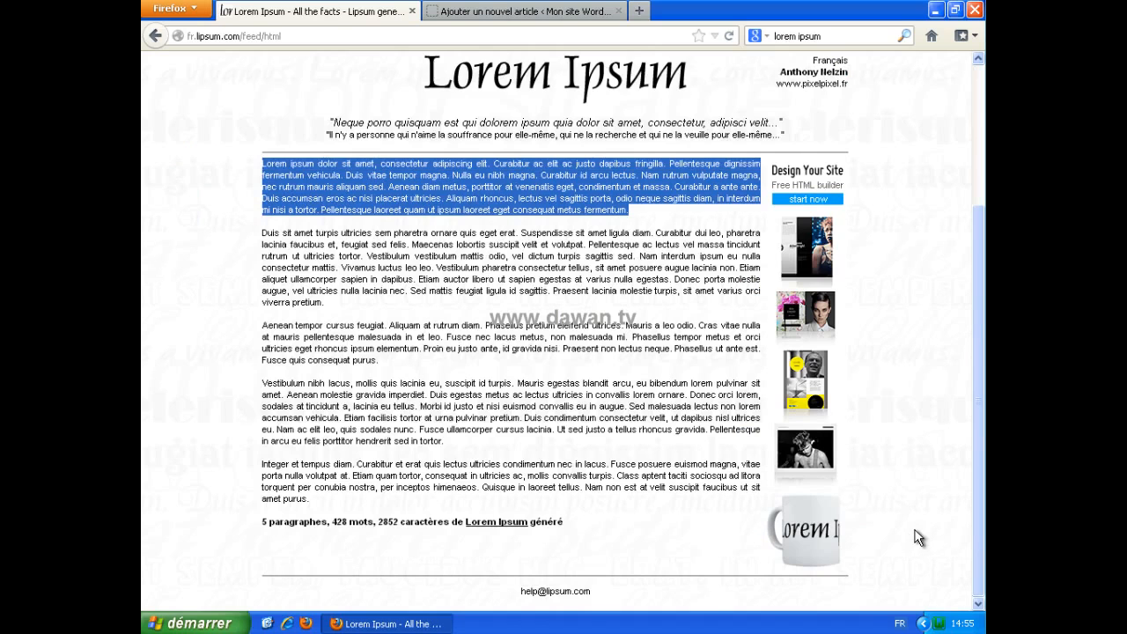
key("ctrl+Tab")
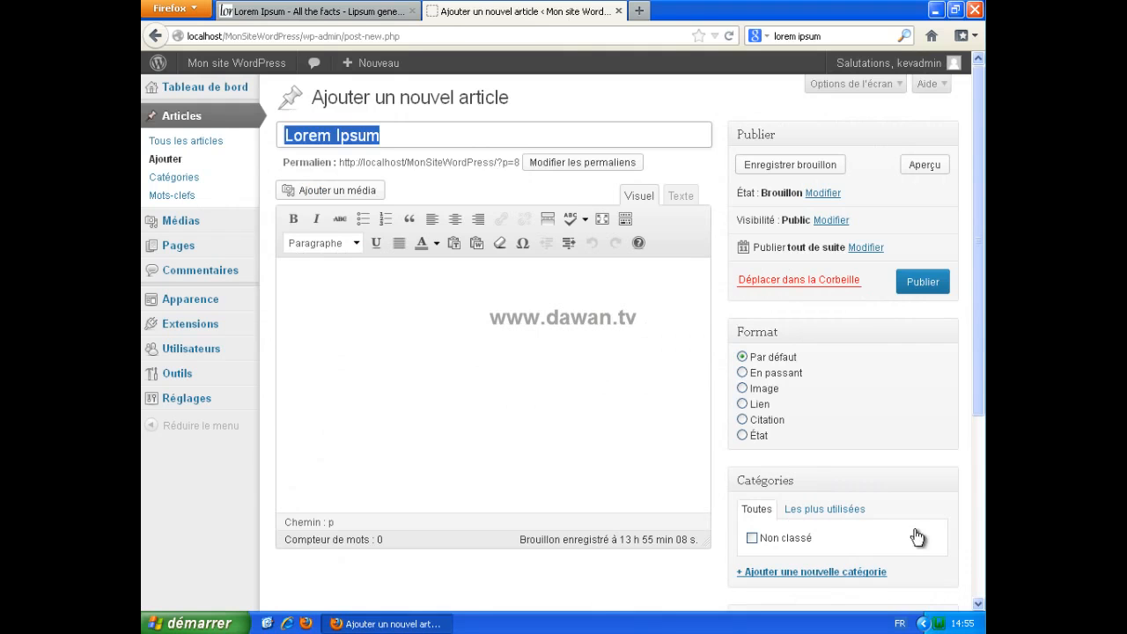
key("Tab")
key("ctrl+v")
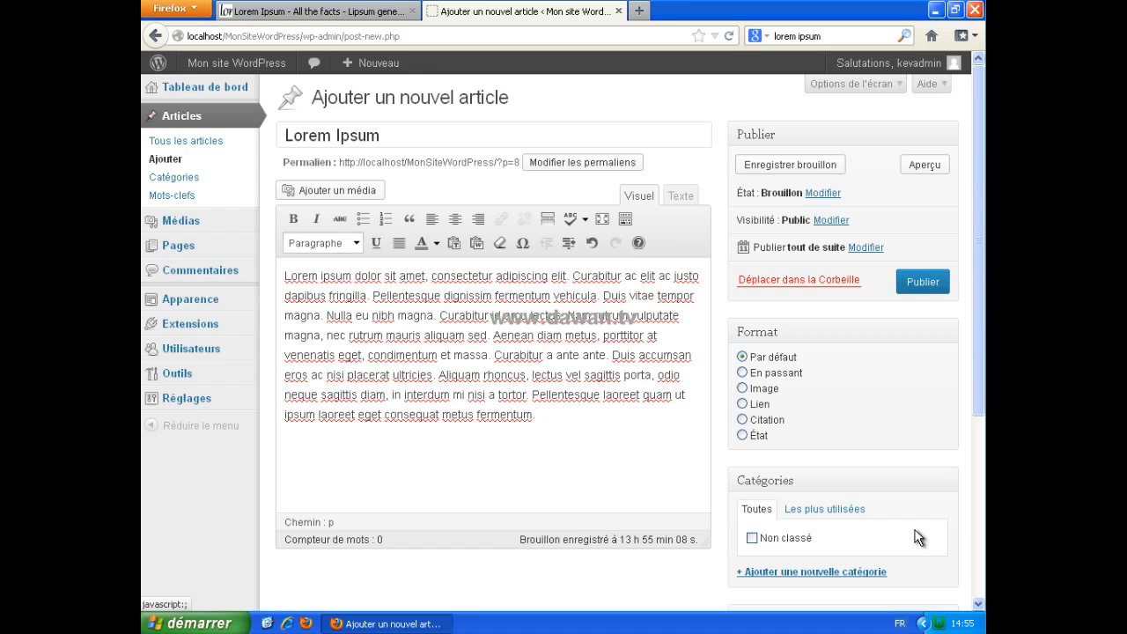
Insert the line "Titre de mon paragraphe" above the pasted paragraph.
key("Return")
key("Up")
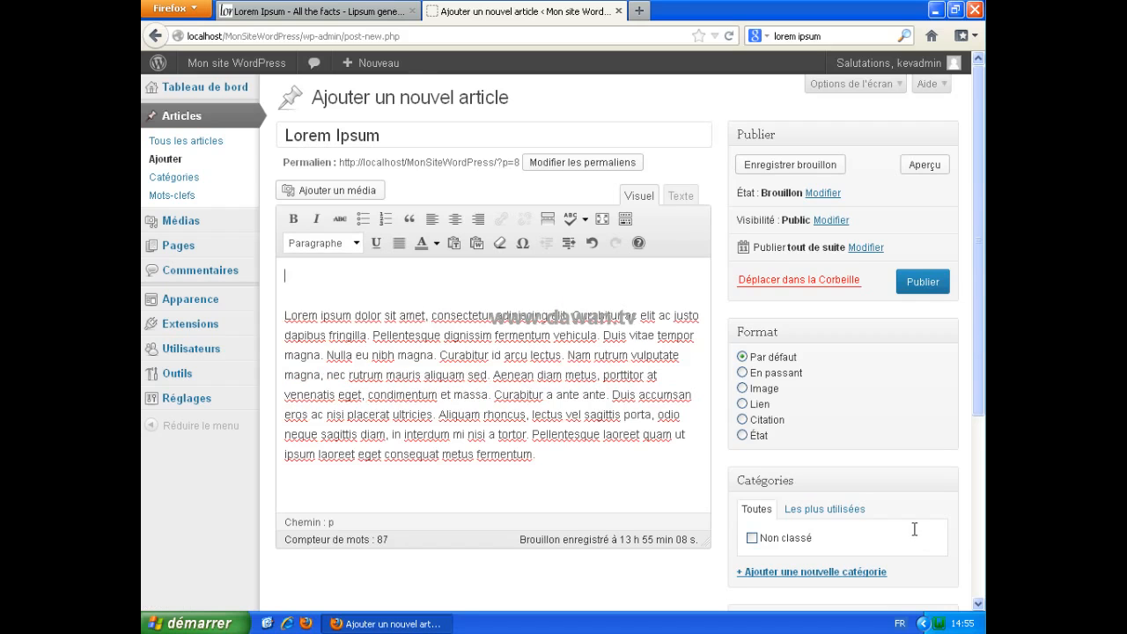
type("Titre de mon paragraphe")
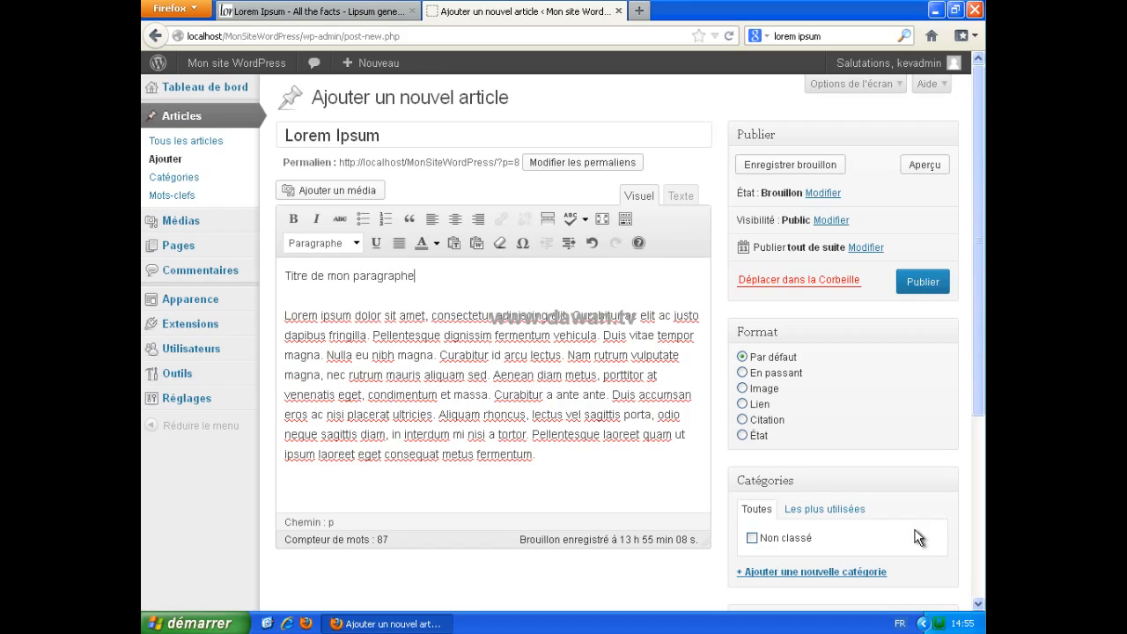
Apply the Titre 2 format to the line "Titre de mon paragraphe".
key("shift+Left")
key("shift+Left")
key("shift+Left")
key("shift+Left")
key("shift+Left")
key("shift+Left")
key("shift+Left")
key("shift+Left")
key("shift+Left")
key("shift+Left")
key("shift+Left")
key("shift+Left")
key("shift+Left")
key("shift+Left")
key("shift+Left")
key("shift+Left")
key("shift+Left")
key("shift+Left")
key("shift+Left")
key("shift+Left")
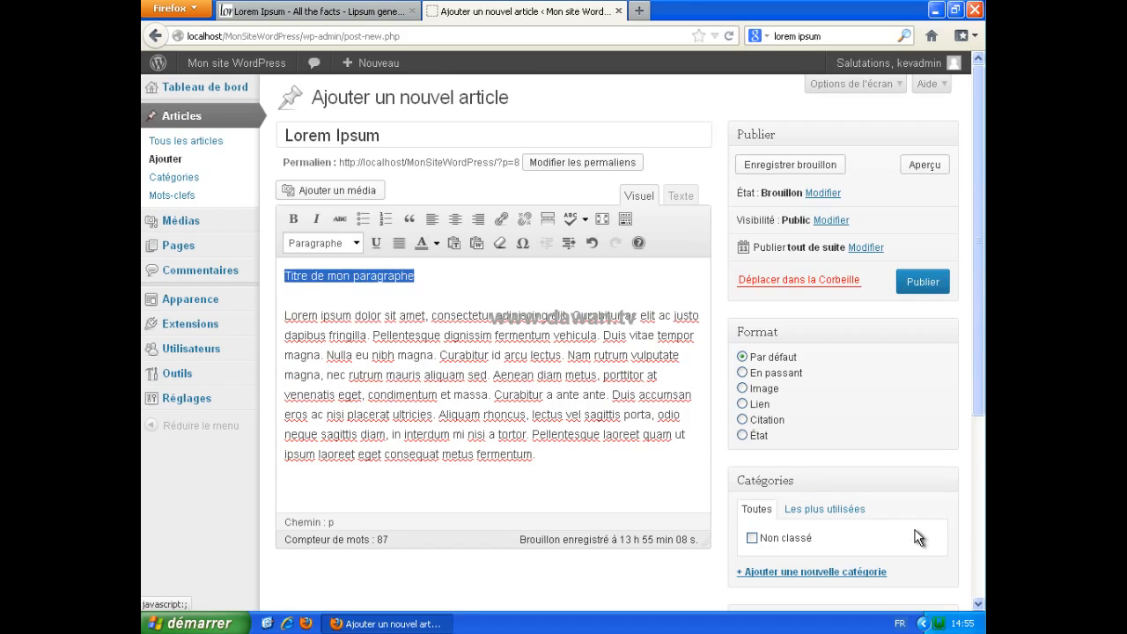
left_click(356, 244)
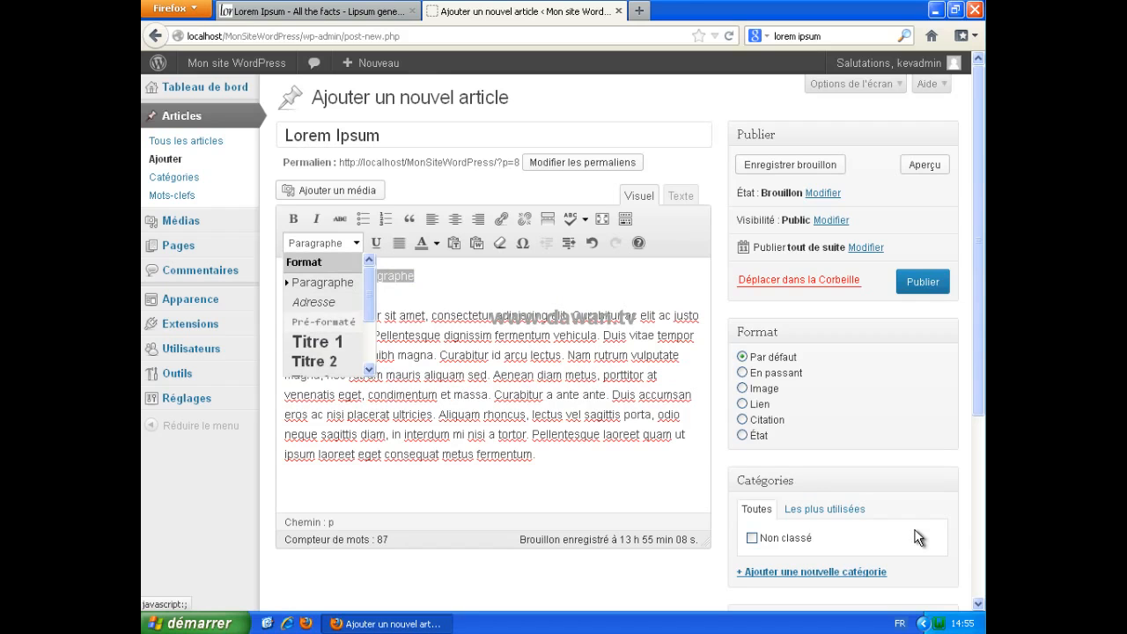
scroll(321, 313, "down", 3)
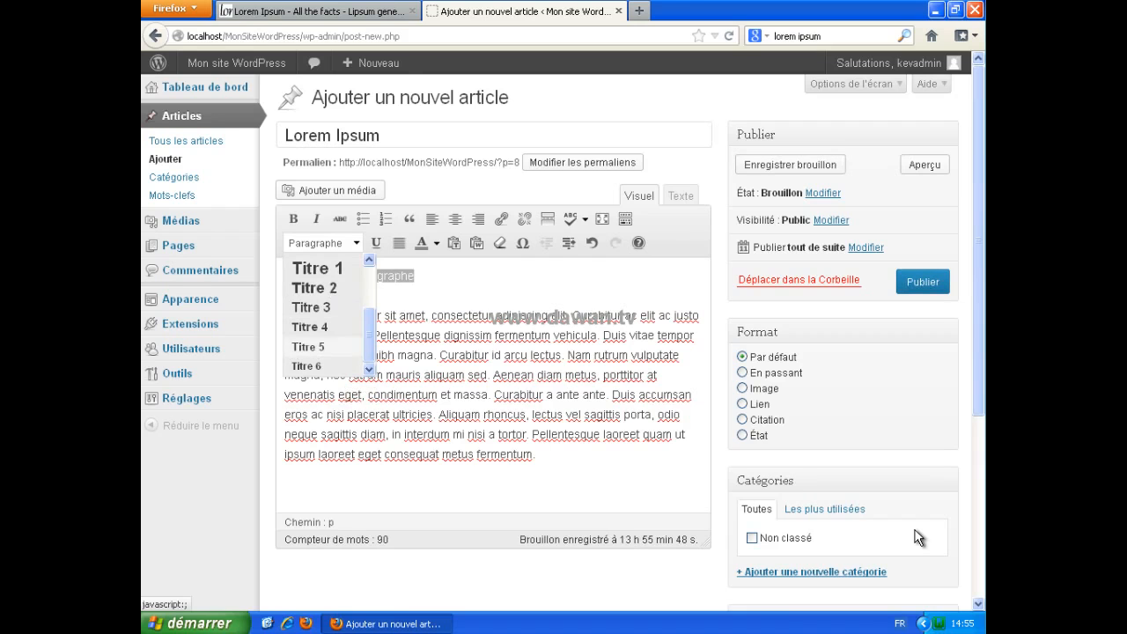
left_click(315, 288)
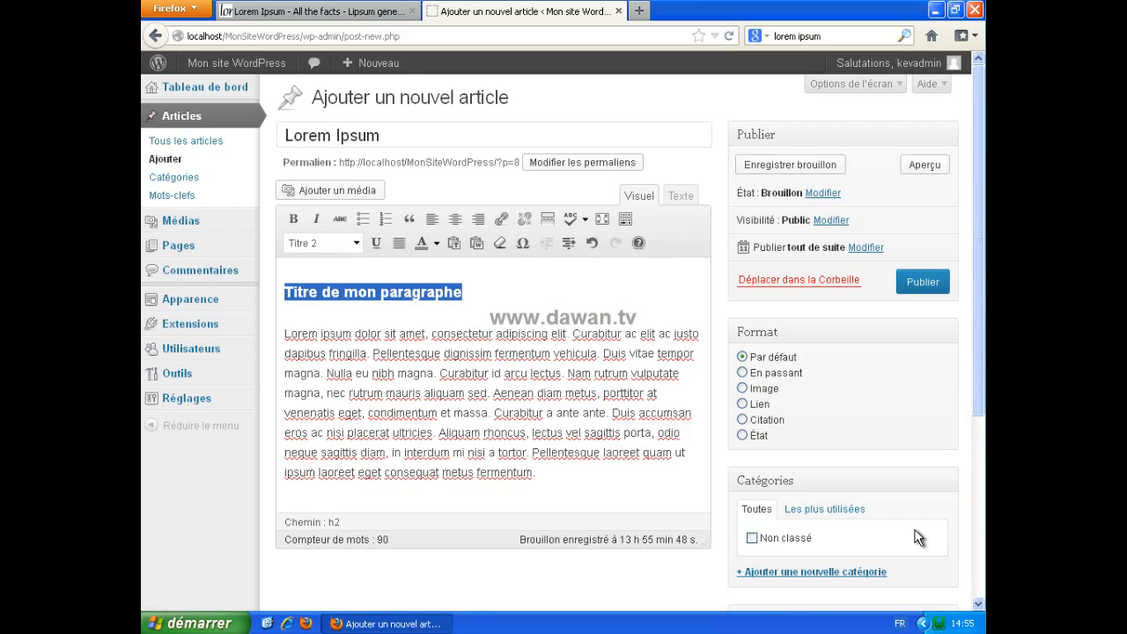
Hide the editor's second row of formatting tools and show it again.
left_click(373, 354)
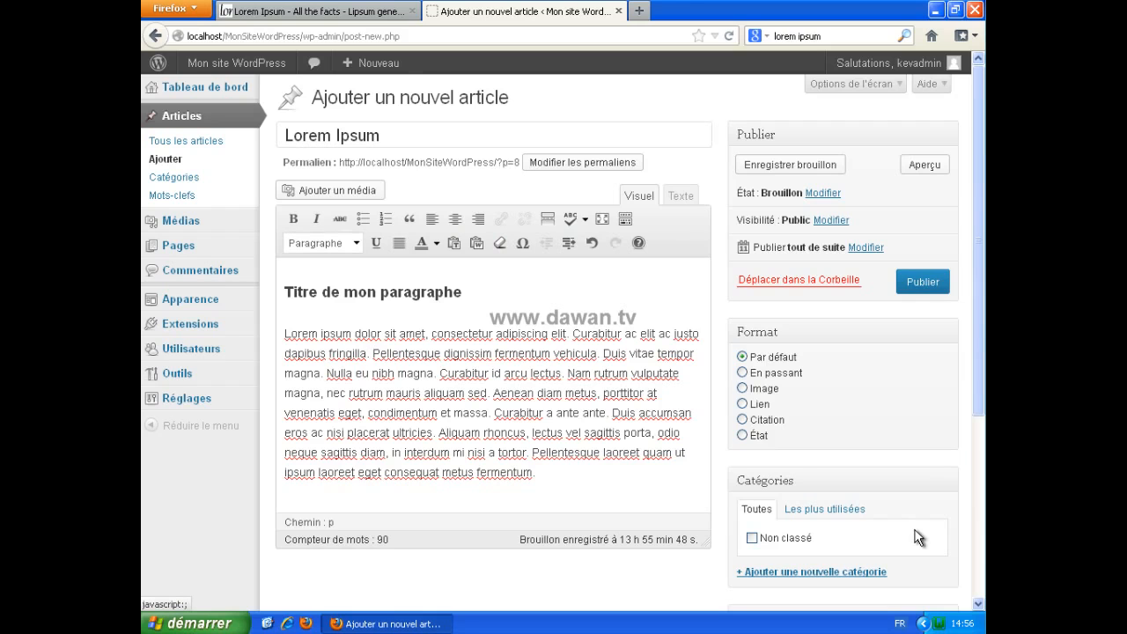
key("alt+shift+z")
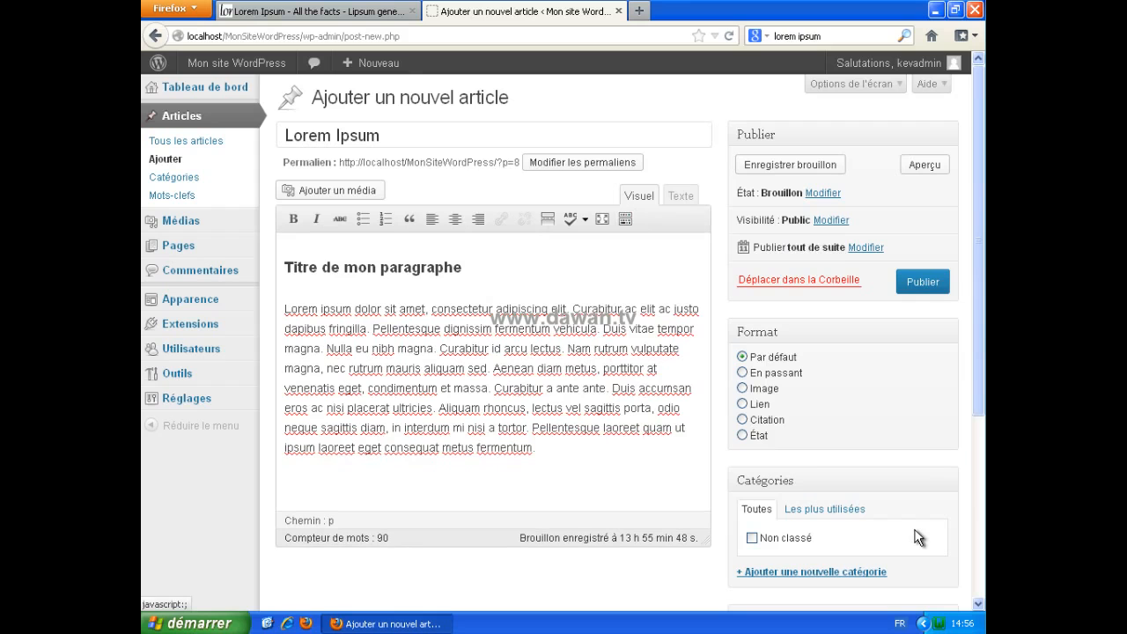
key("alt+shift+z")
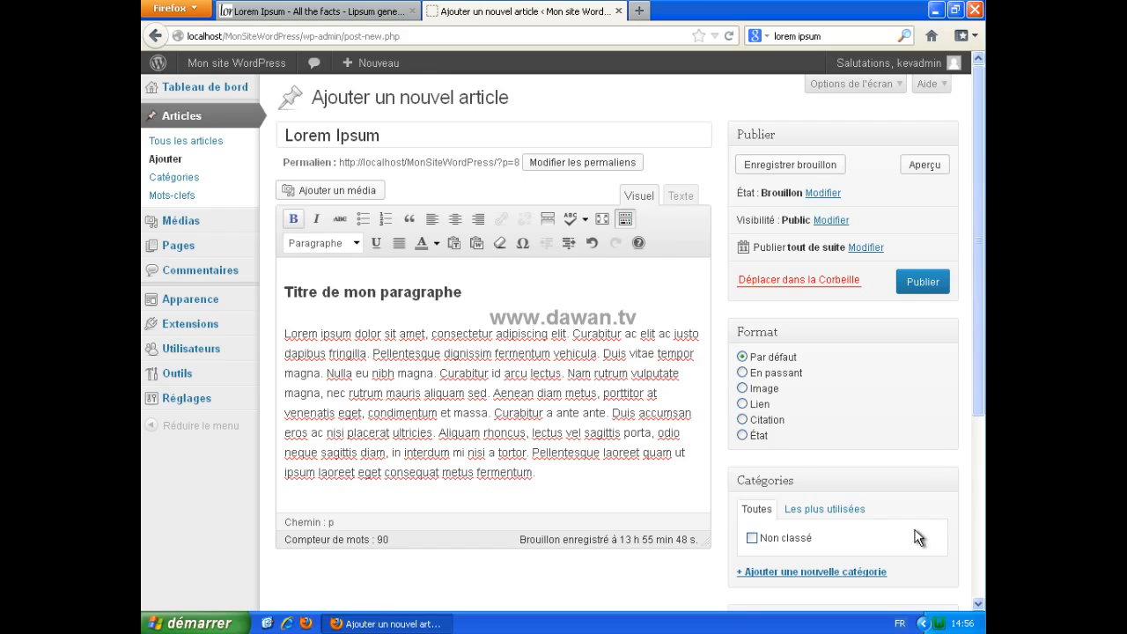
Make the words "ipsum dolor sit amet" bold in the first line of the paragraph.
left_click_drag(320, 334, 422, 334)
key("ctrl+b")
left_click(368, 354)
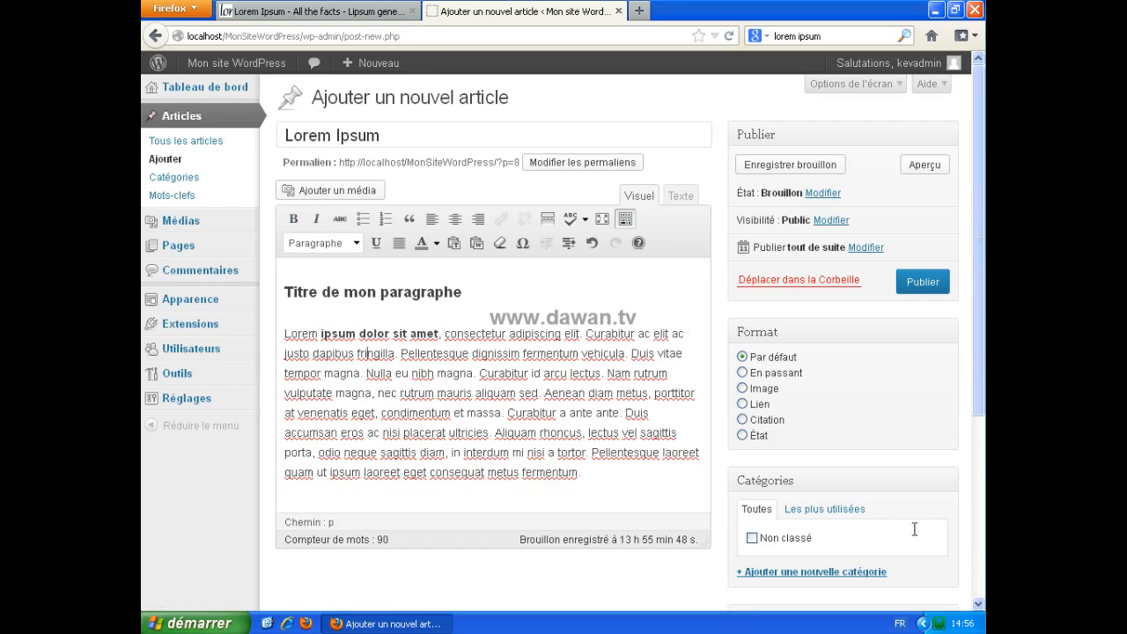
key("ctrl+i")
Examine the h2 and strong tags in the article's HTML source, and return to the visual editor.
left_click(681, 195)
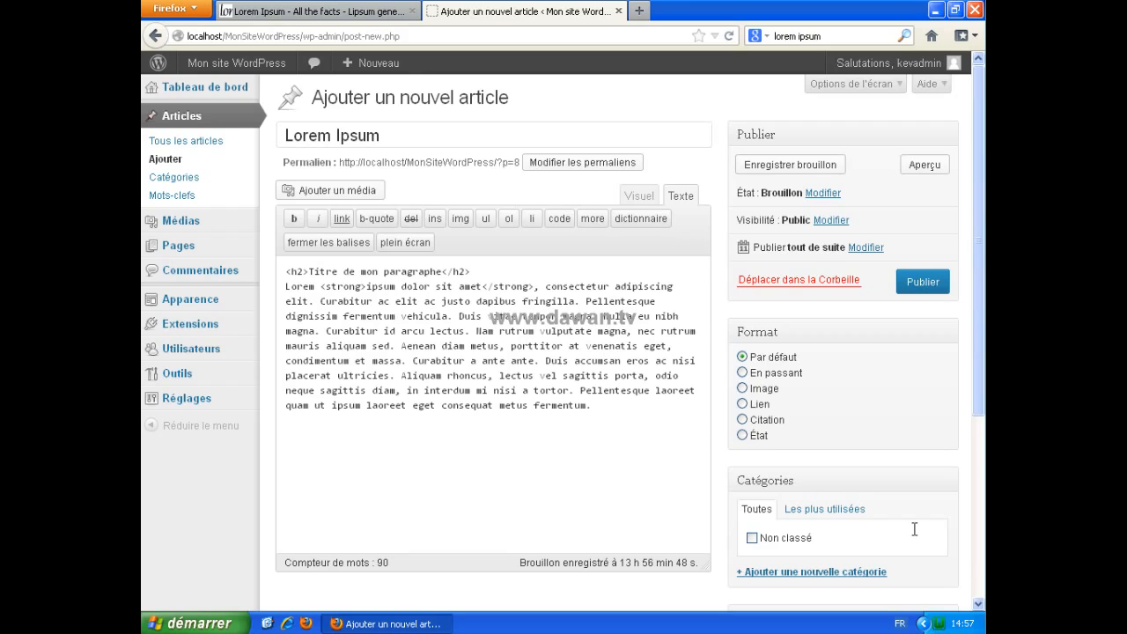
key("shift+Left")
key("shift+Left")
key("shift+Left")
key("shift+Left")
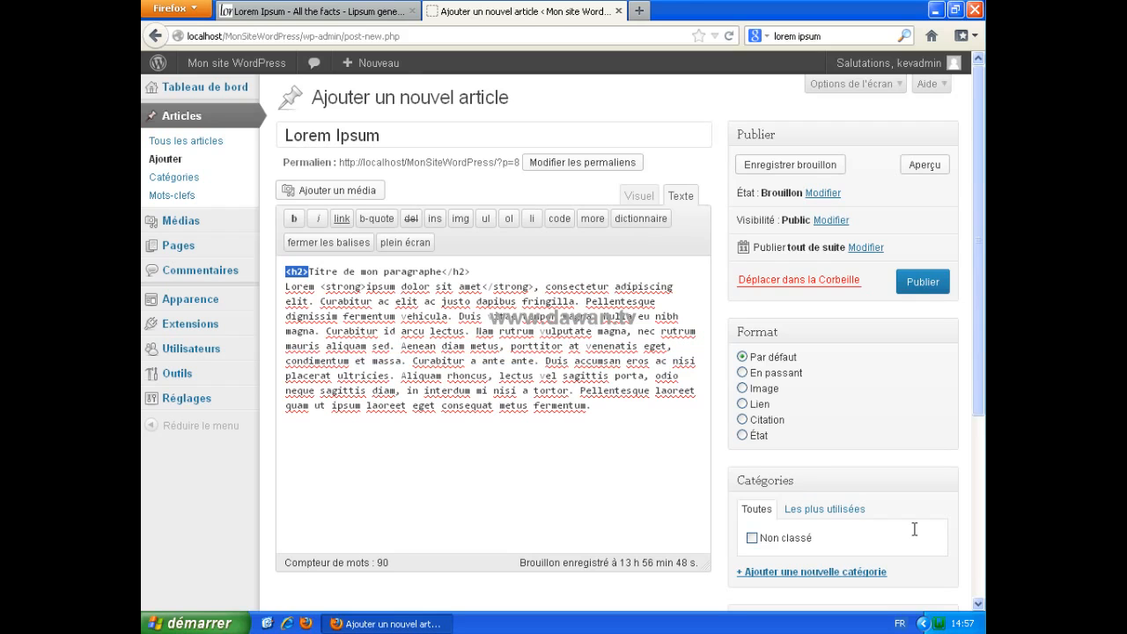
left_click_drag(362, 287, 326, 287)
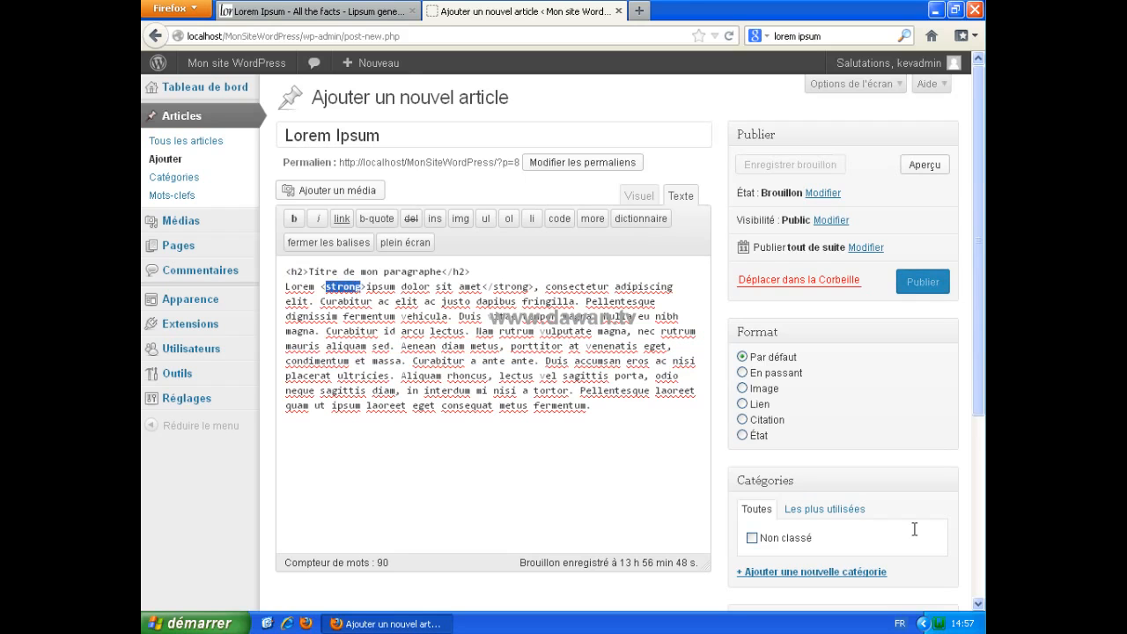
double_click(510, 287)
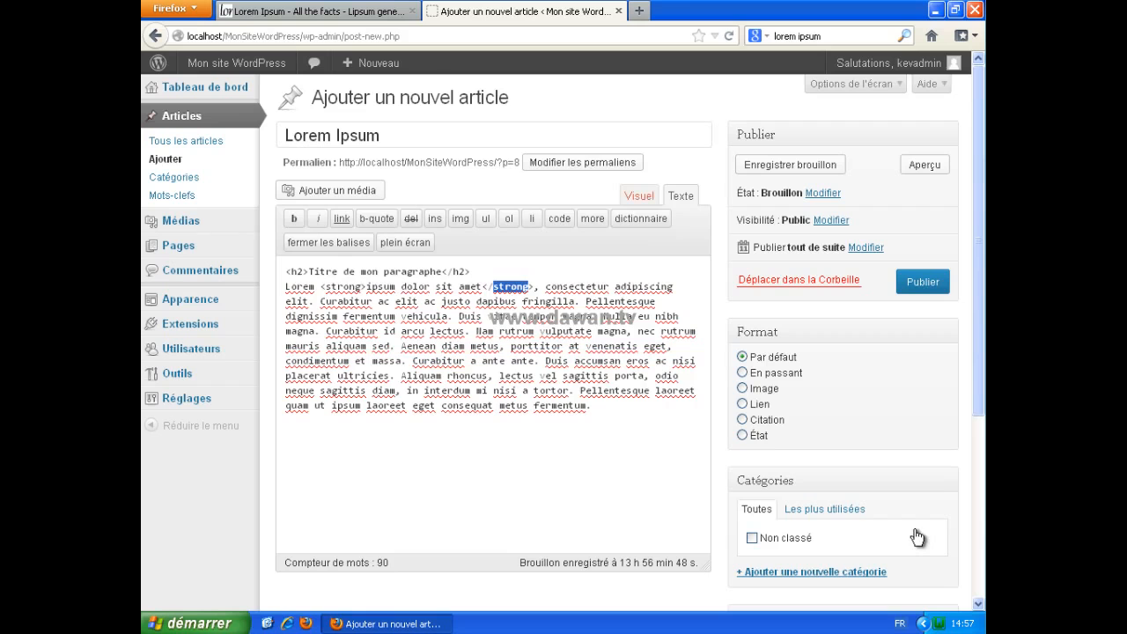
left_click(640, 196)
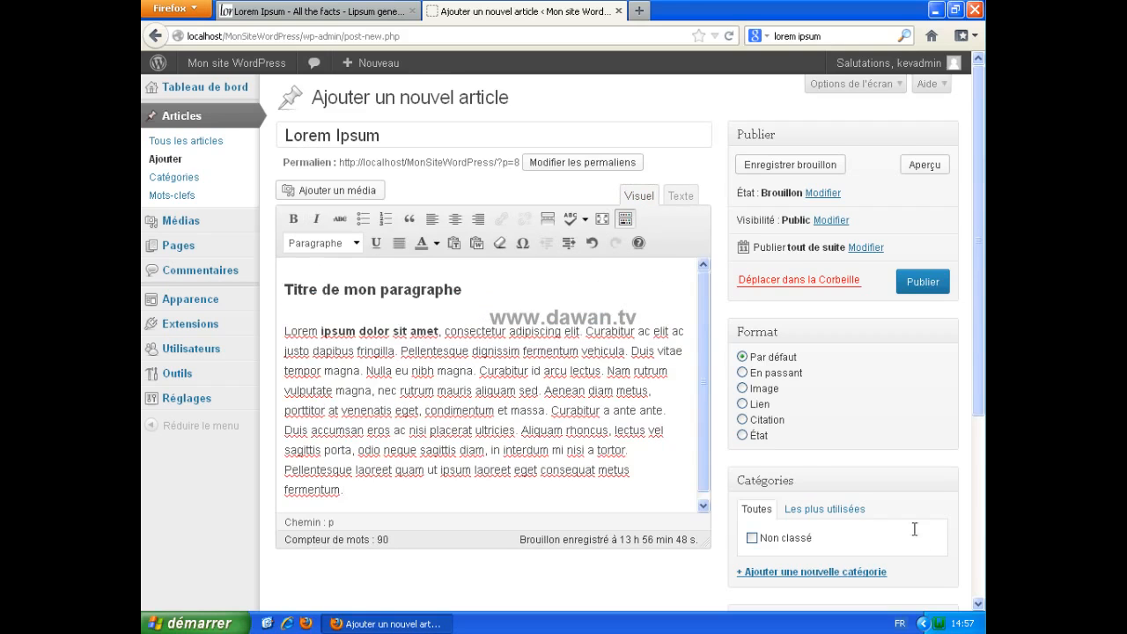
Center the heading "Titre de mon paragraphe" above the paragraph.
left_click(463, 290)
left_click_drag(463, 289, 283, 290)
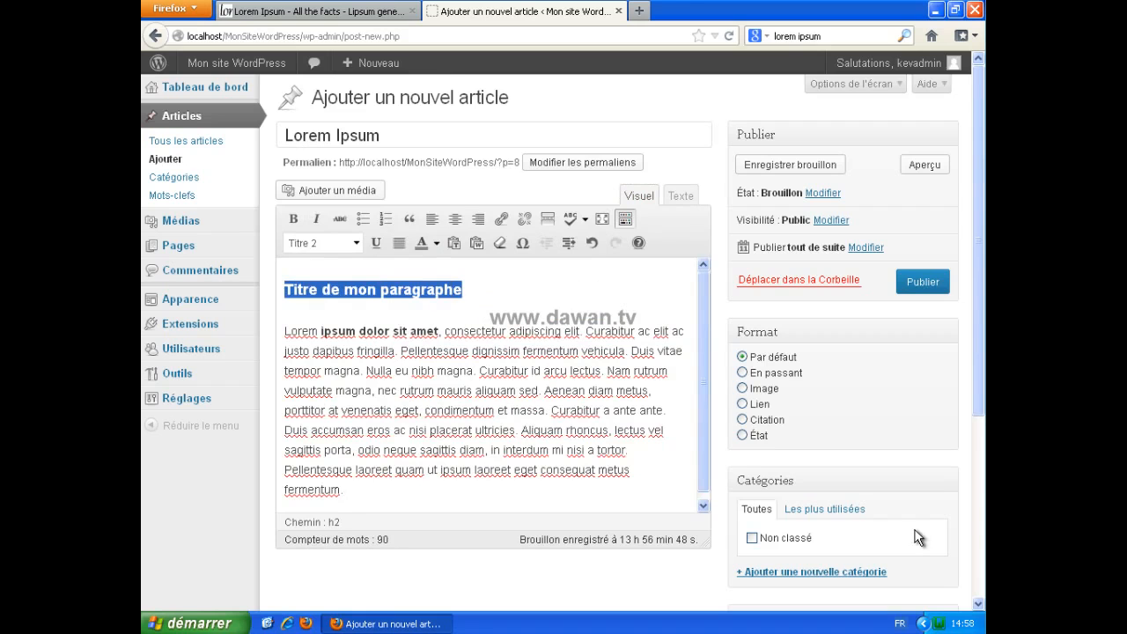
left_click(455, 219)
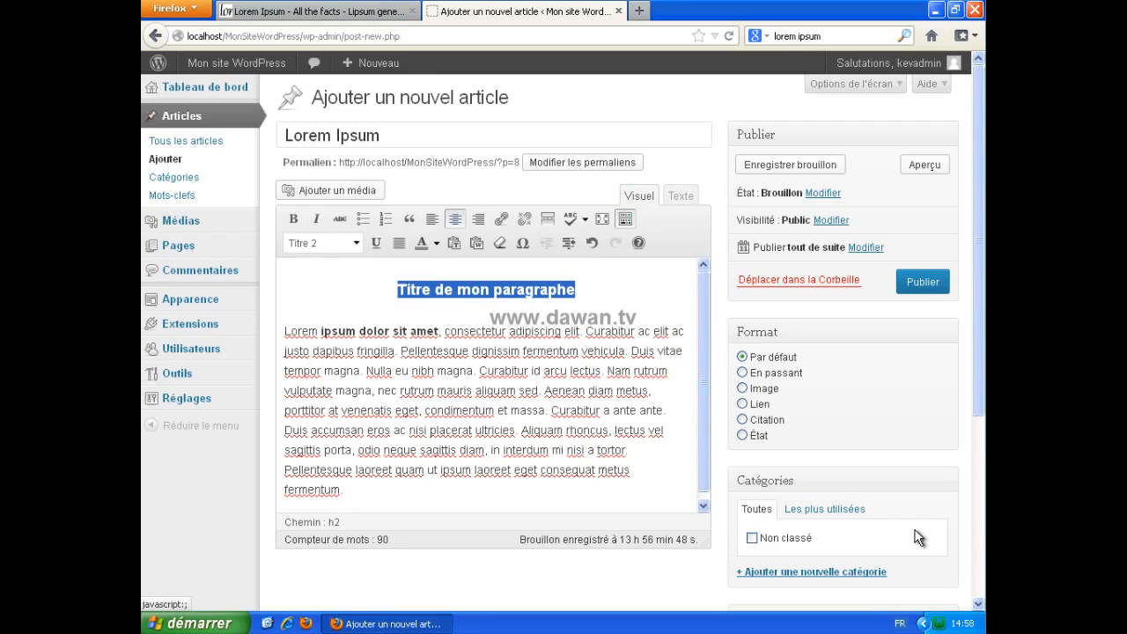
left_click(493, 451)
left_click_drag(704, 382, 704, 389)
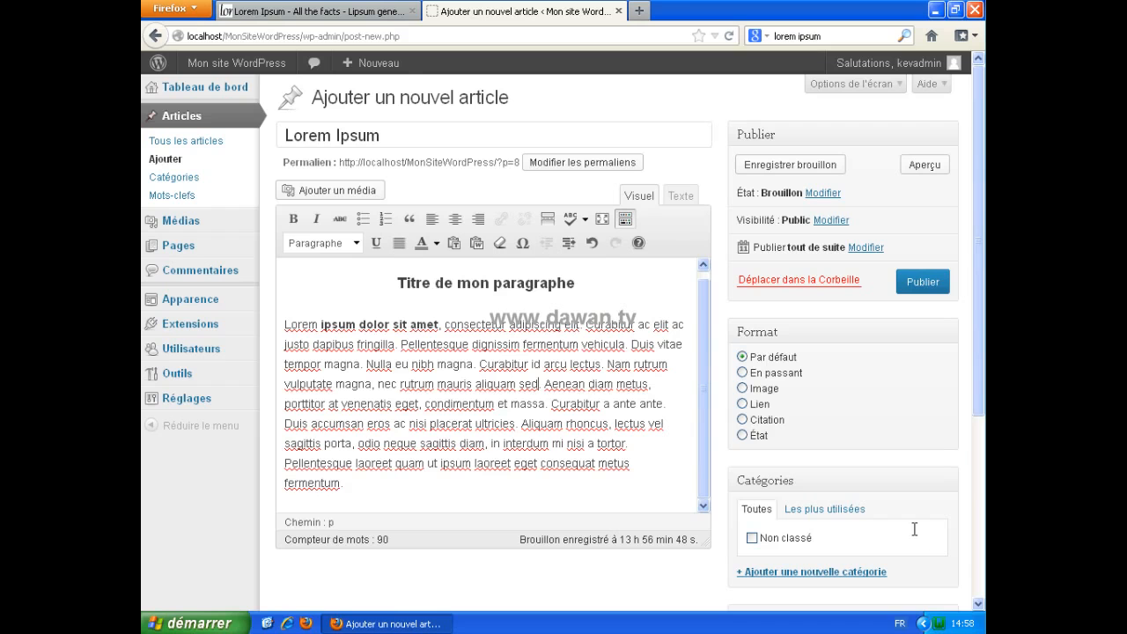
Save the article as a draft and open its preview.
left_click(790, 165)
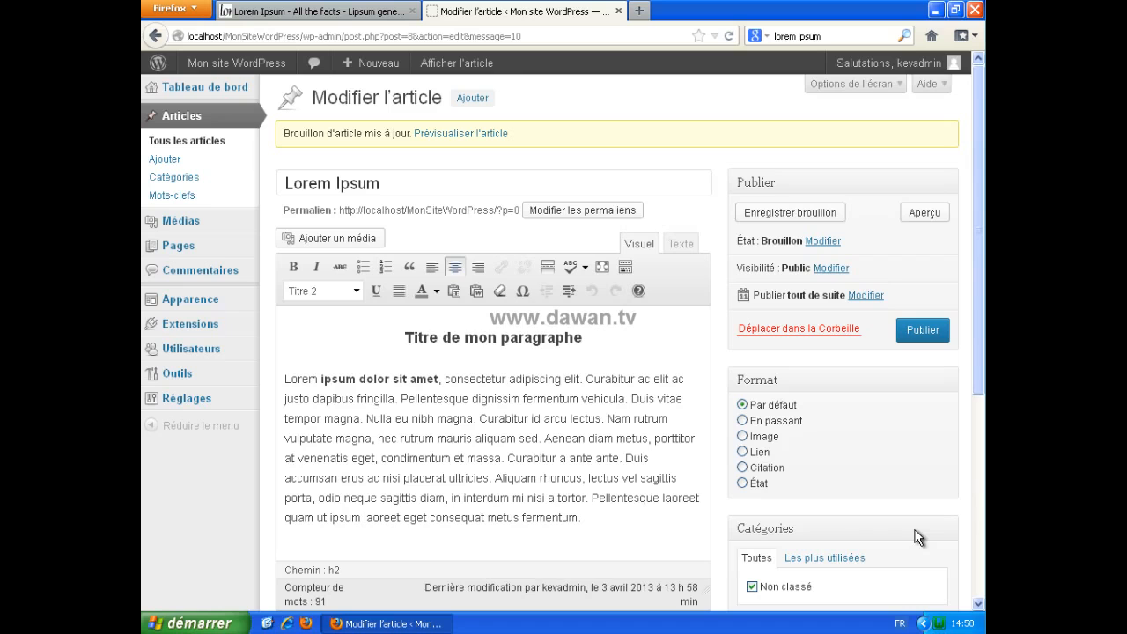
left_click(924, 213)
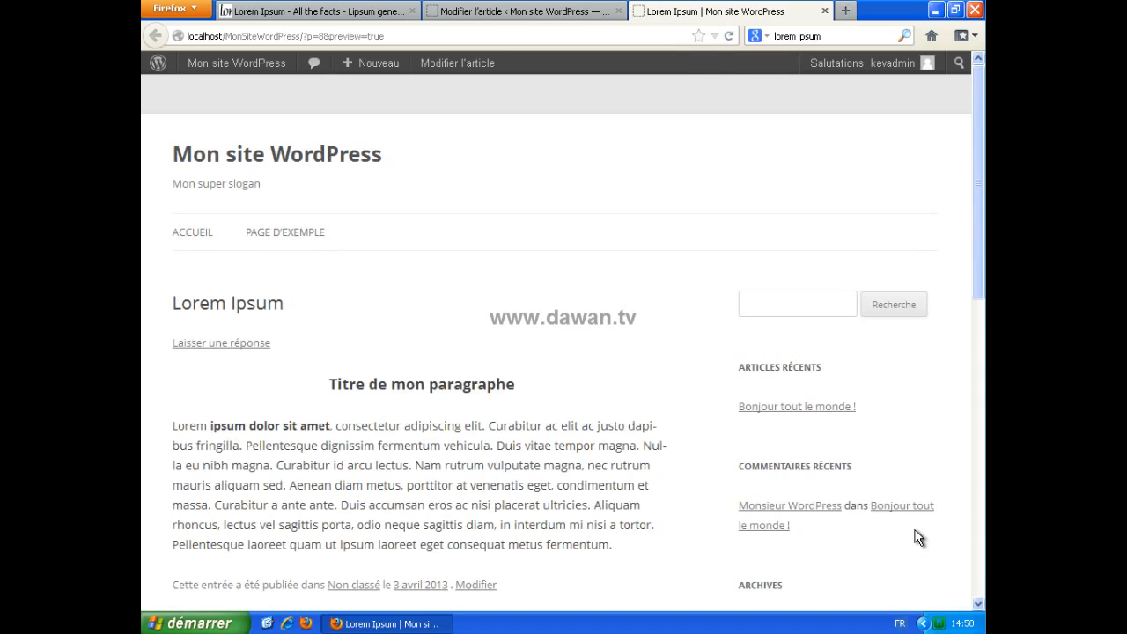
Examine the article's title, centered heading and body text on the preview page.
scroll(919, 537, "down", 4)
scroll(919, 538, "up", 2)
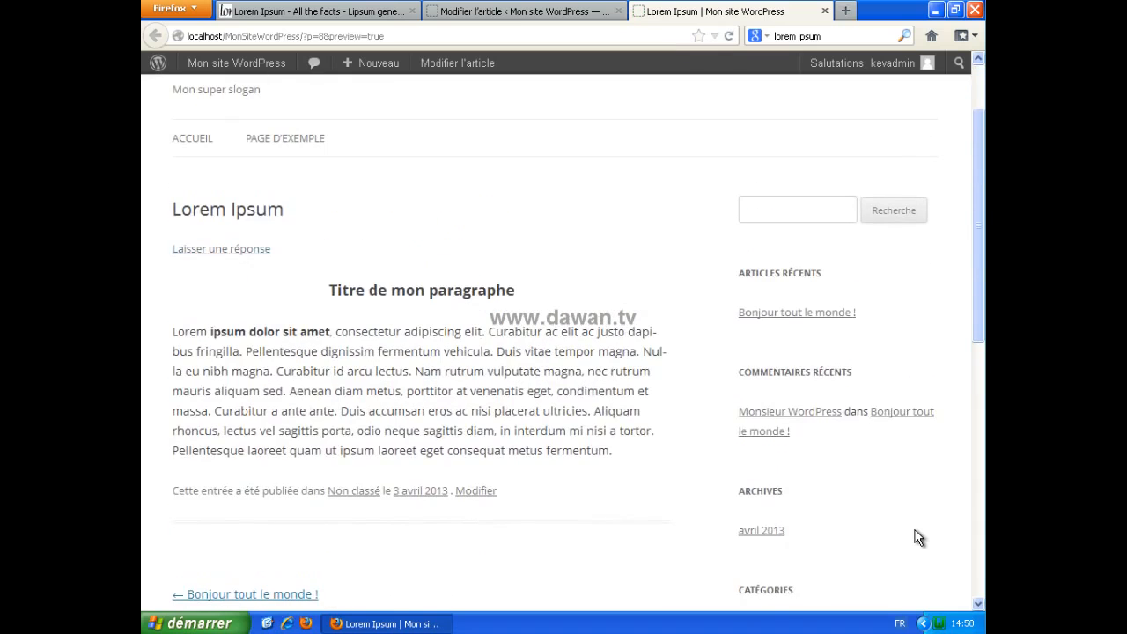
left_click_drag(286, 212, 210, 225)
left_click_drag(287, 209, 173, 210)
left_click_drag(328, 289, 555, 431)
left_click_drag(919, 538, 914, 529)
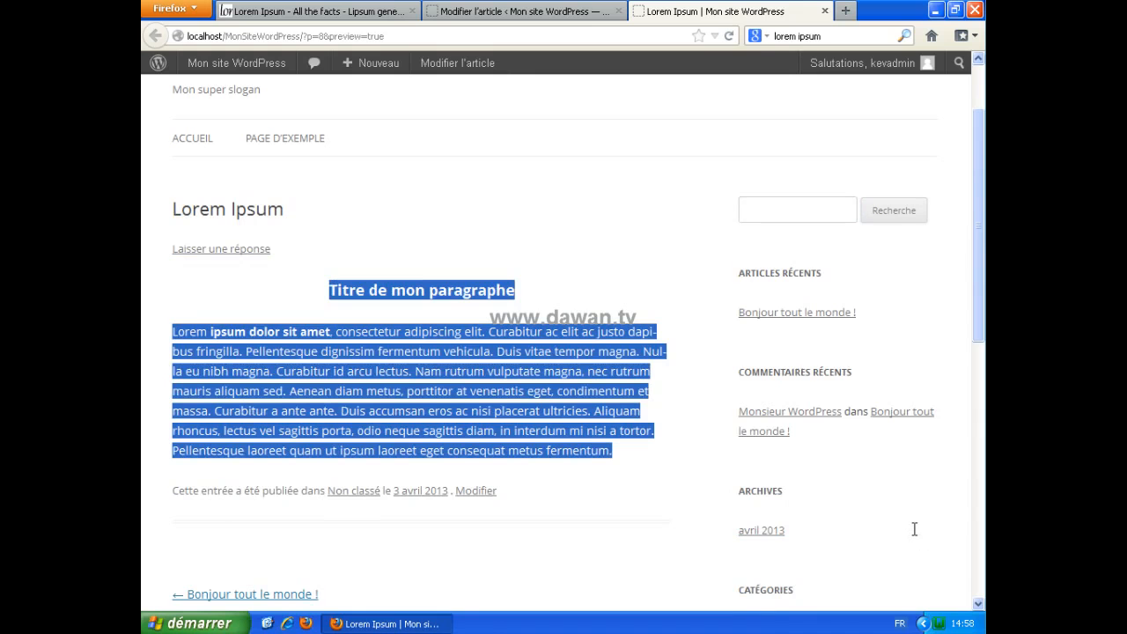
Check the body paragraph on the preview page and close the preview to return to the article editor.
left_click(623, 453)
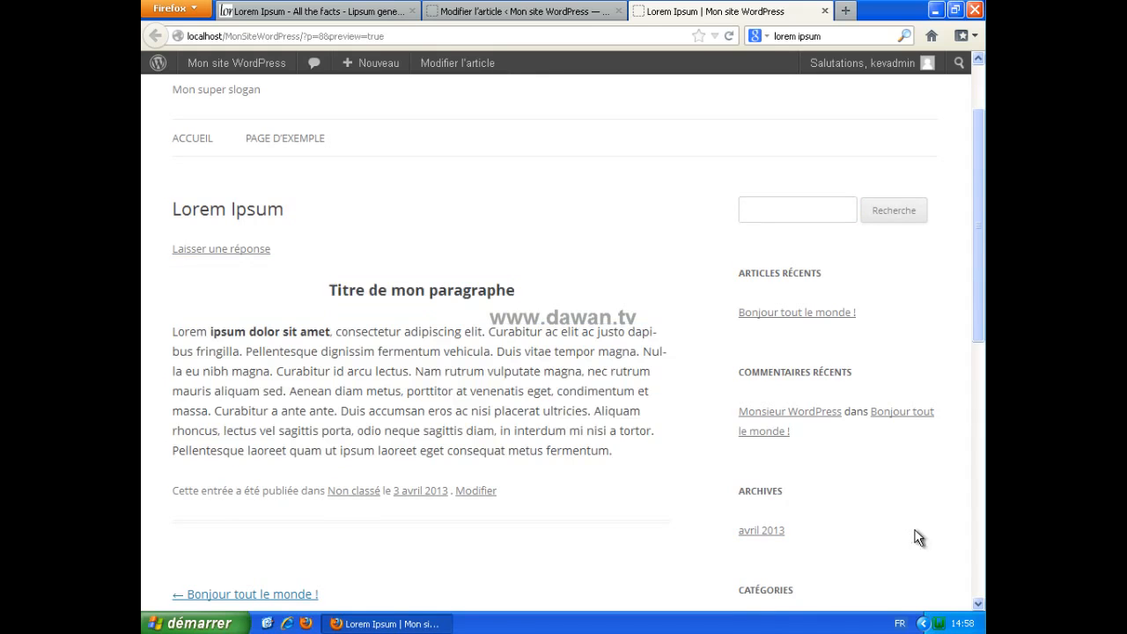
mouse_move(613, 451)
left_mouse_down()
mouse_move(405, 372)
mouse_move(215, 351)
mouse_move(178, 332)
left_mouse_up()
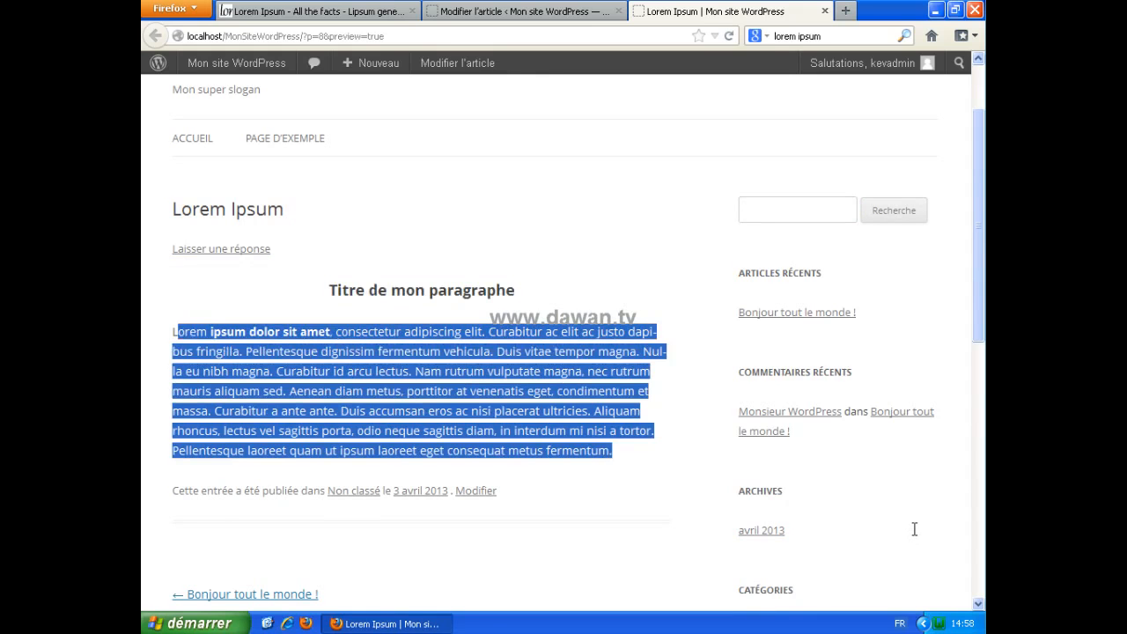
left_click(915, 530)
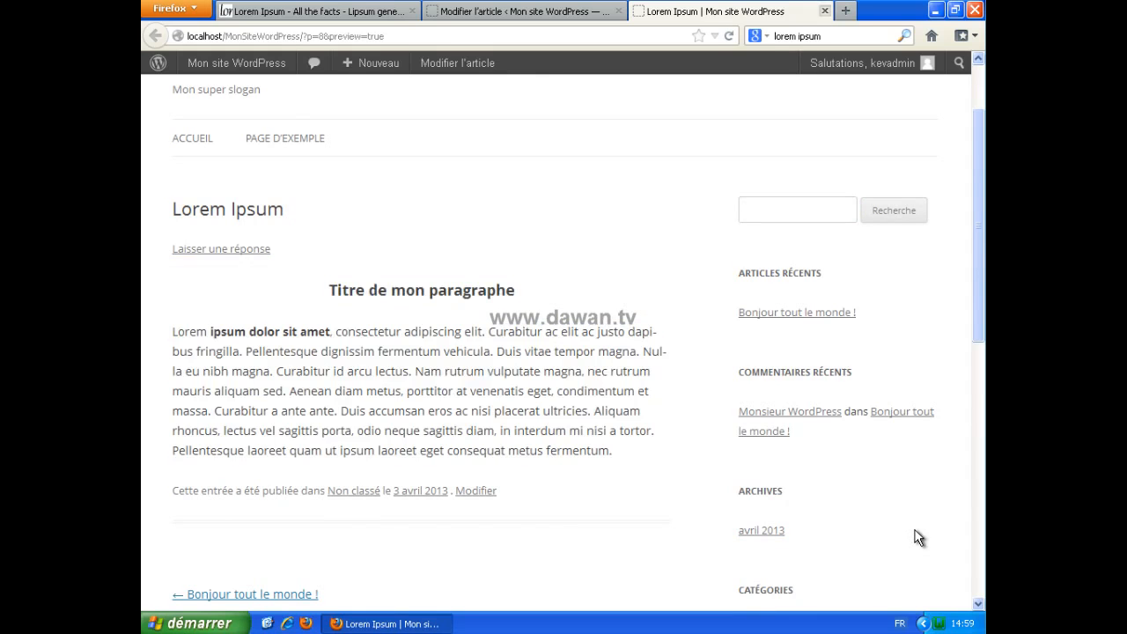
key("ctrl+w")
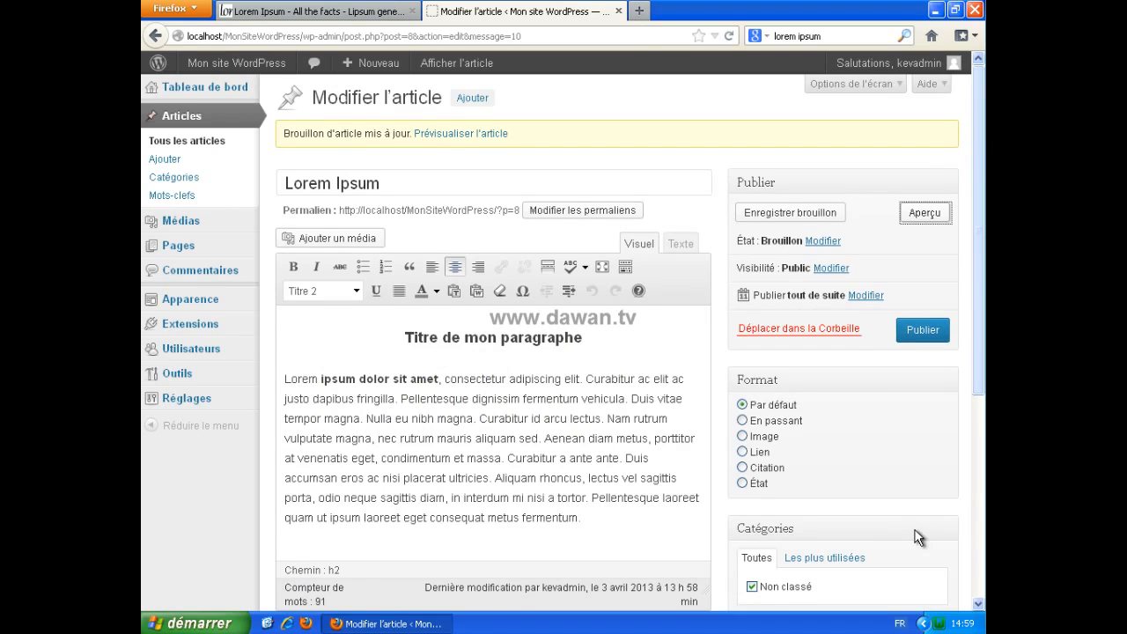
Enter the keywords "lorem,ipsum" for the article.
scroll(916, 538, "down", 4)
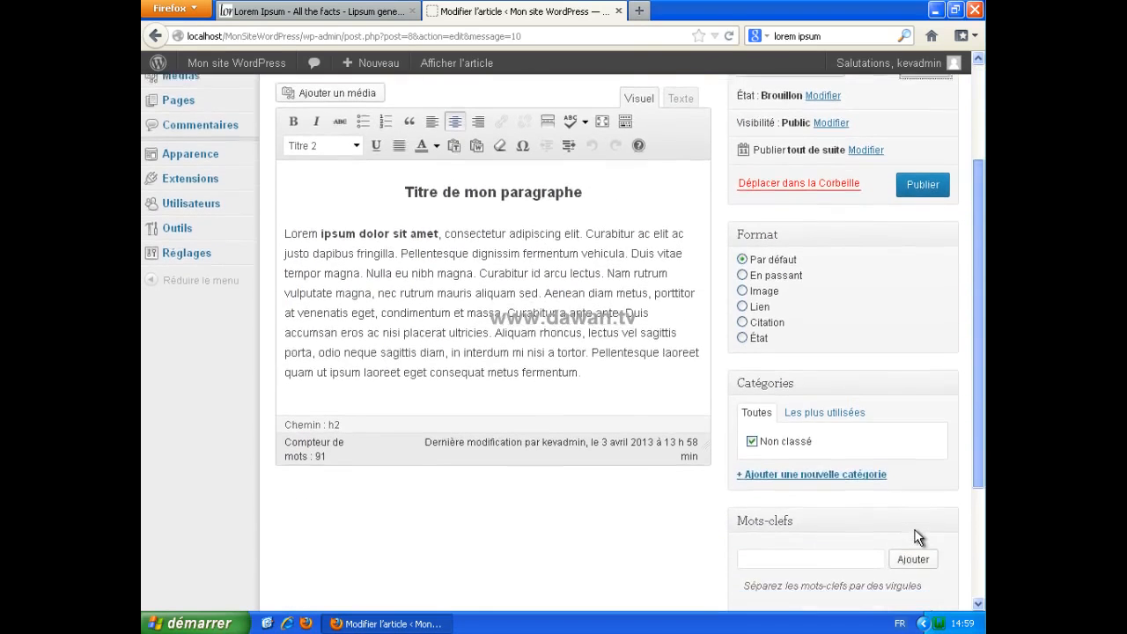
scroll(916, 538, "down", 3)
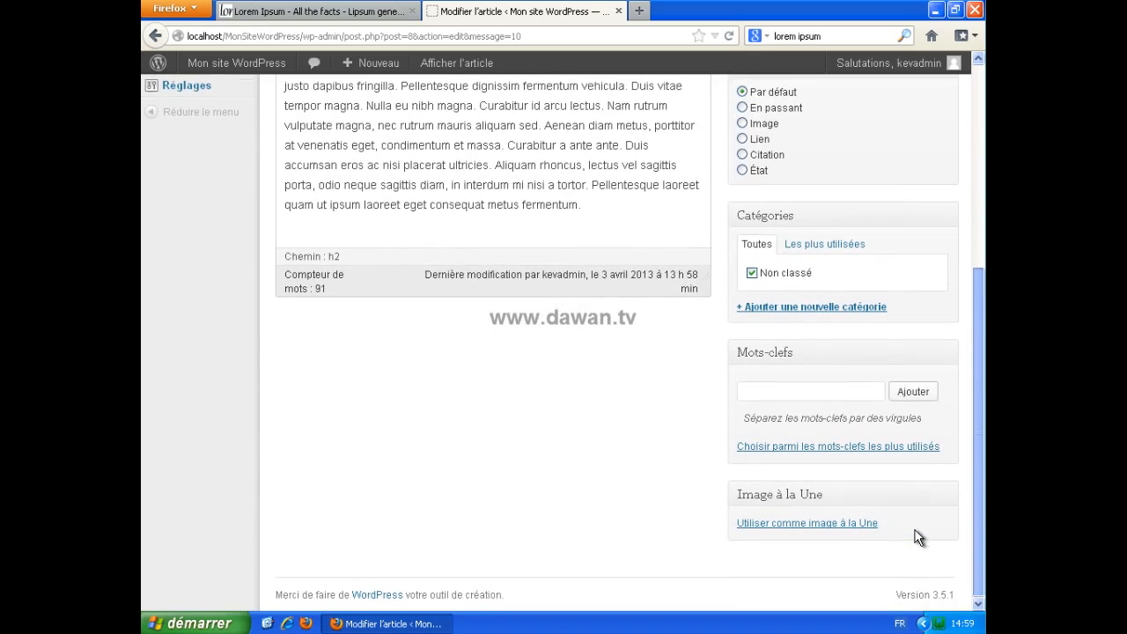
left_click(810, 392)
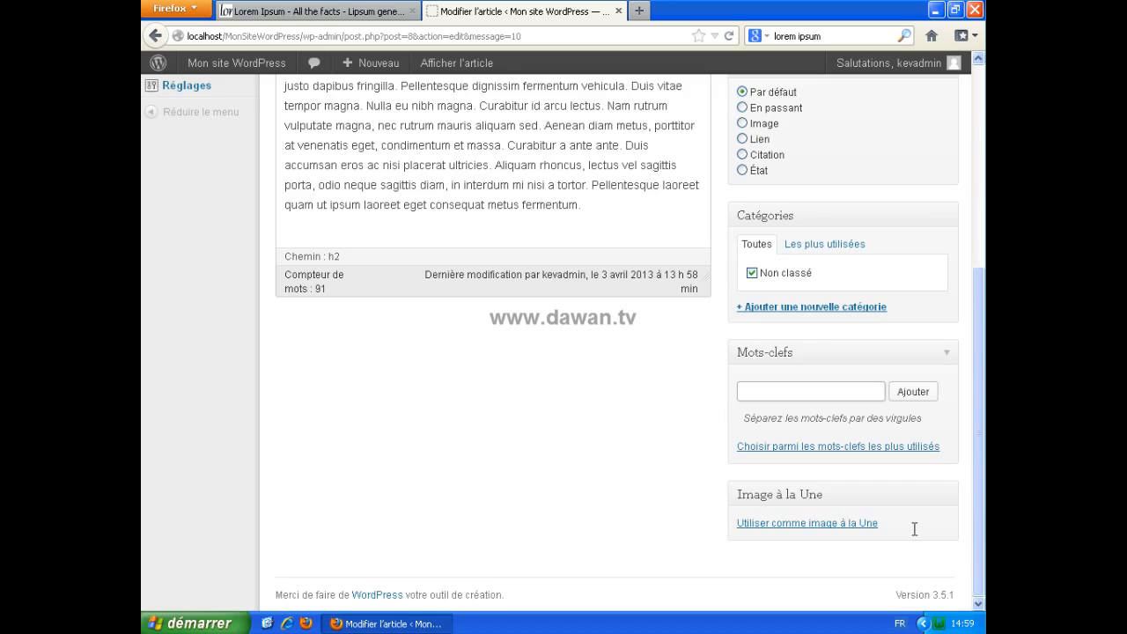
type("lorem,")
type("ipsum")
Upload the Nénuphars picture from the Échantillons d'images folder in Mes images and set it as the article's featured image.
scroll(916, 537, "up", 4)
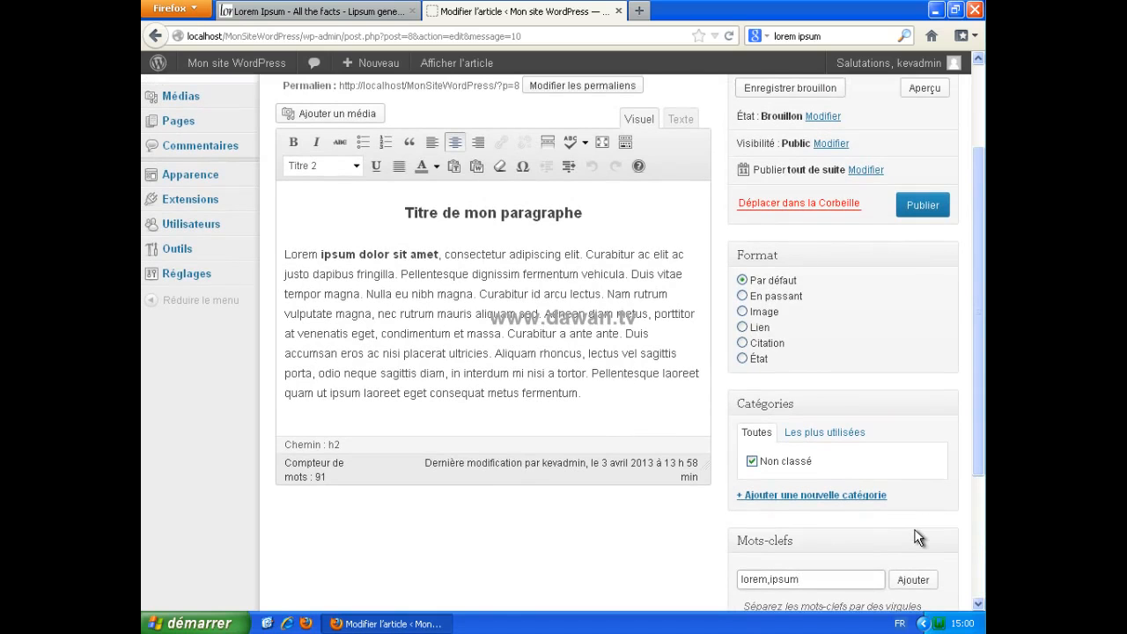
scroll(916, 536, "down", 4)
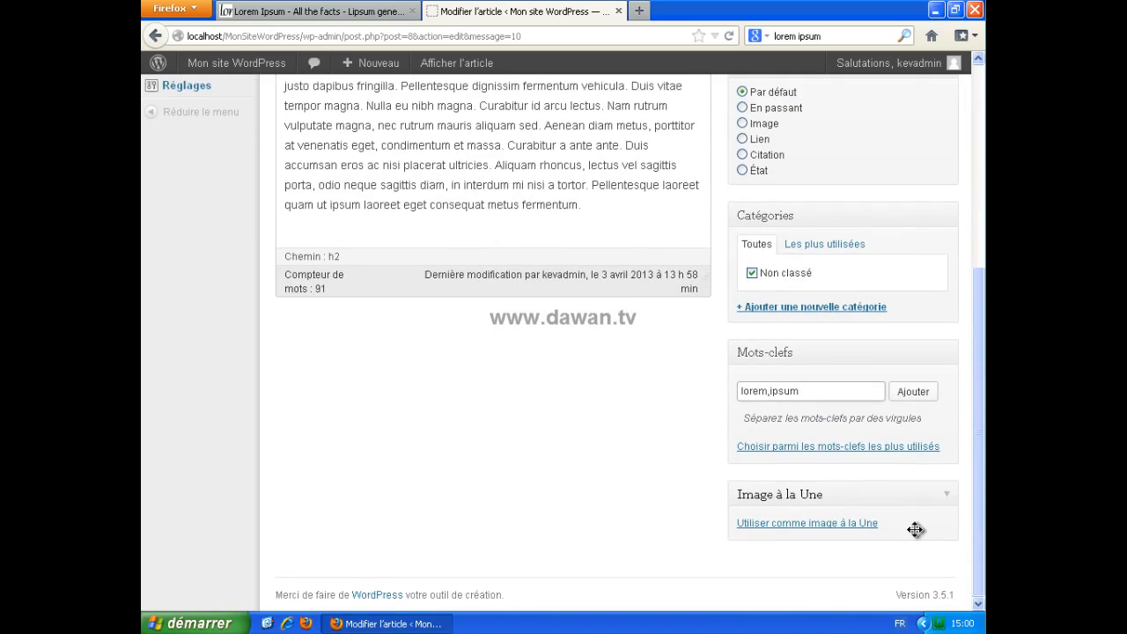
left_click(917, 534)
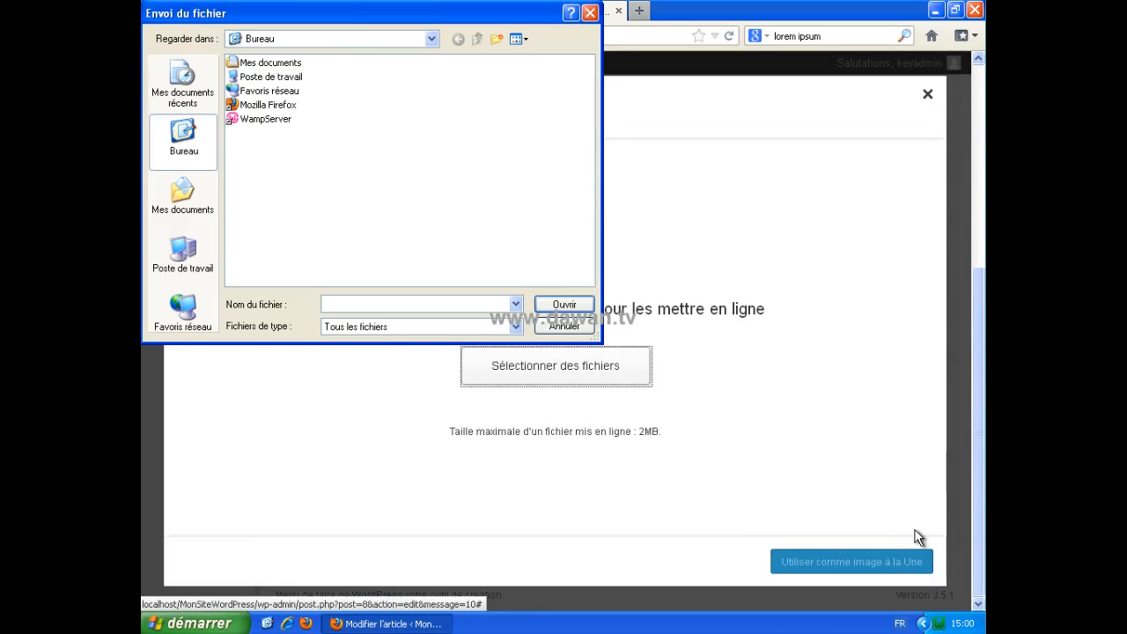
left_click(183, 198)
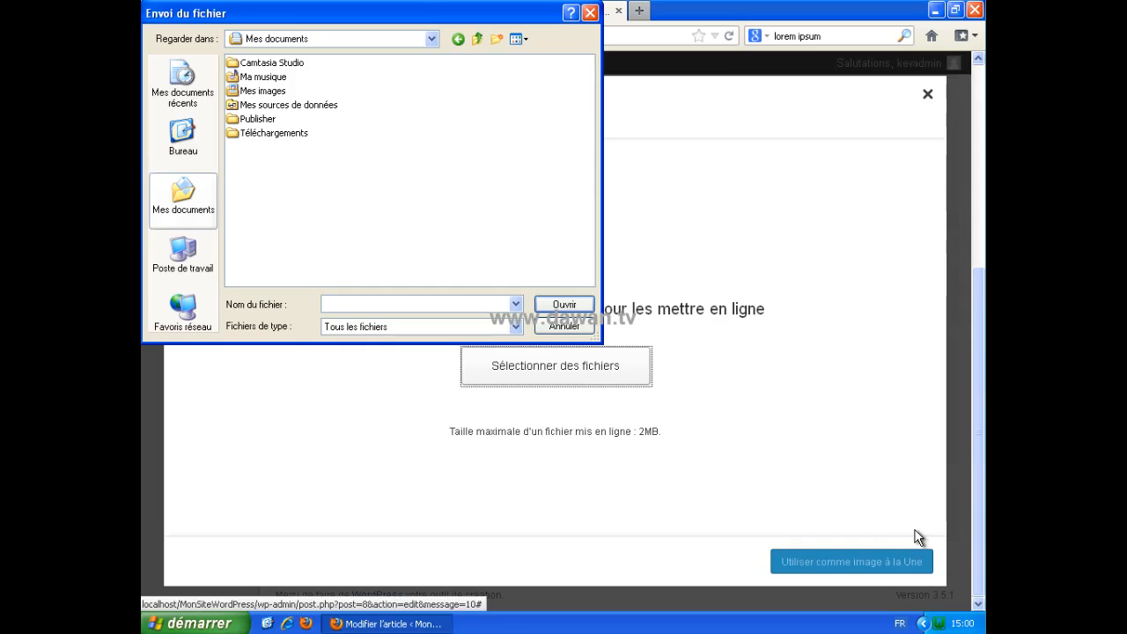
double_click(263, 90)
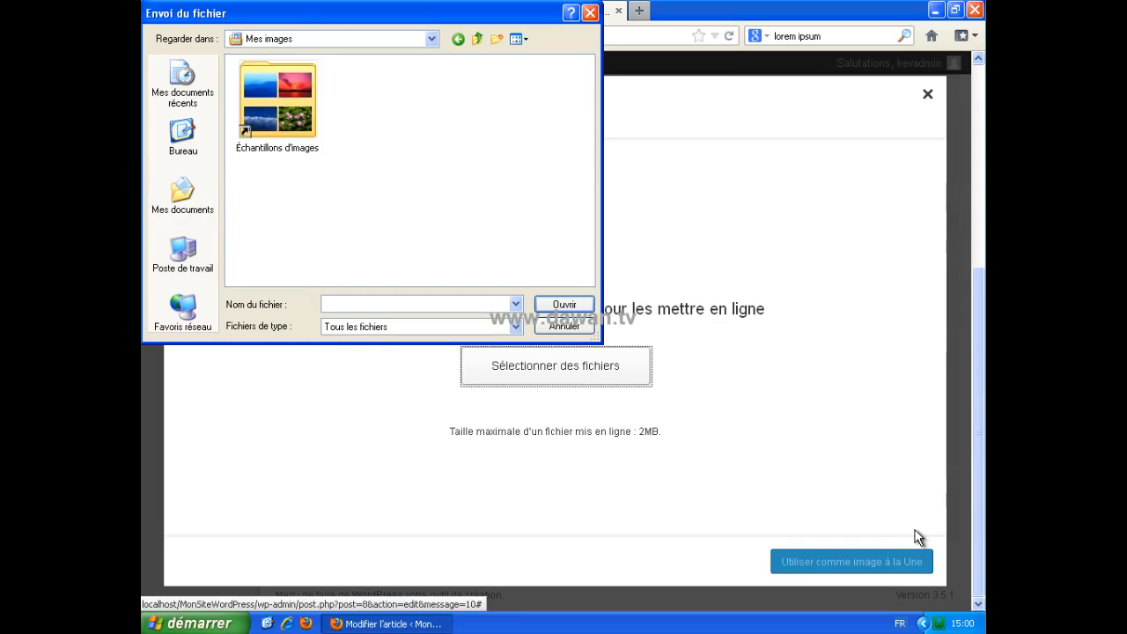
double_click(277, 101)
left_click(250, 91)
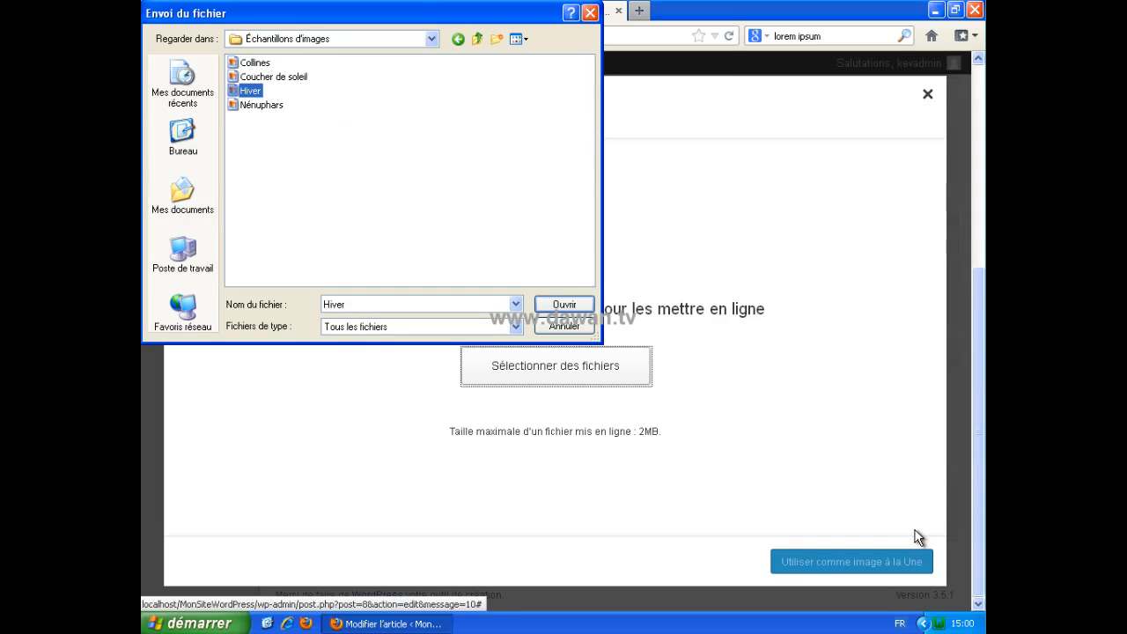
key("Down")
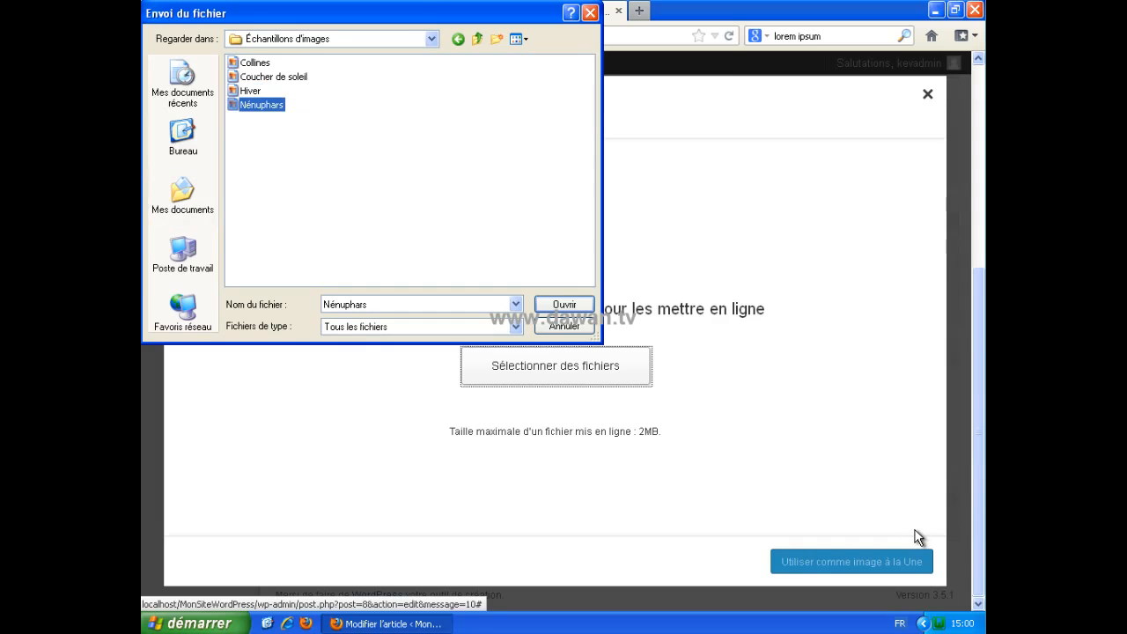
key("Return")
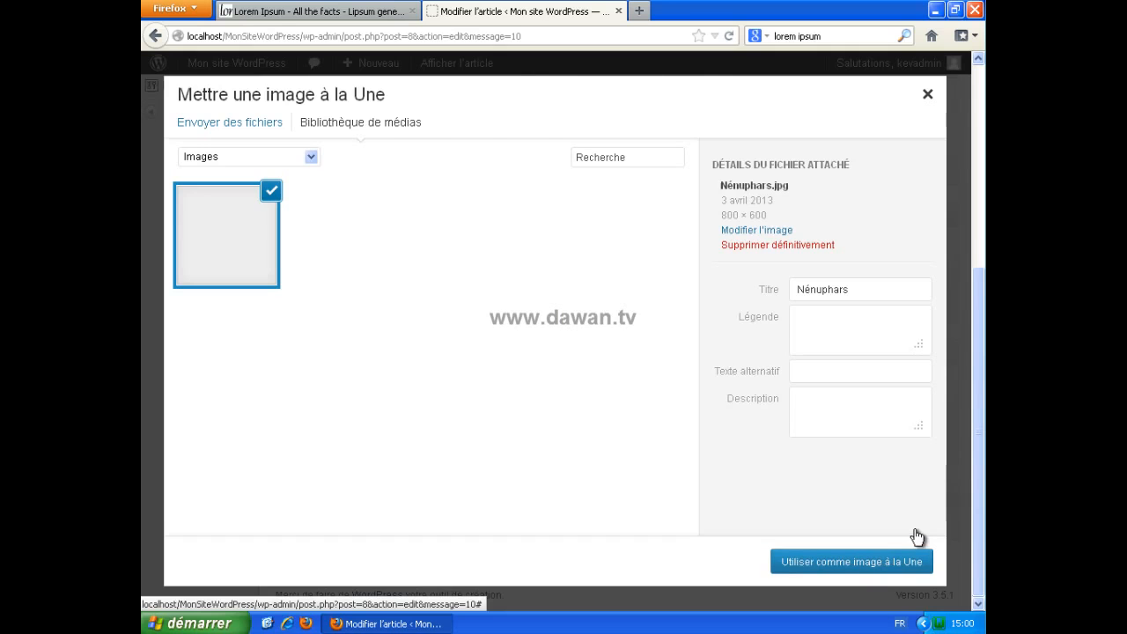
left_click(918, 561)
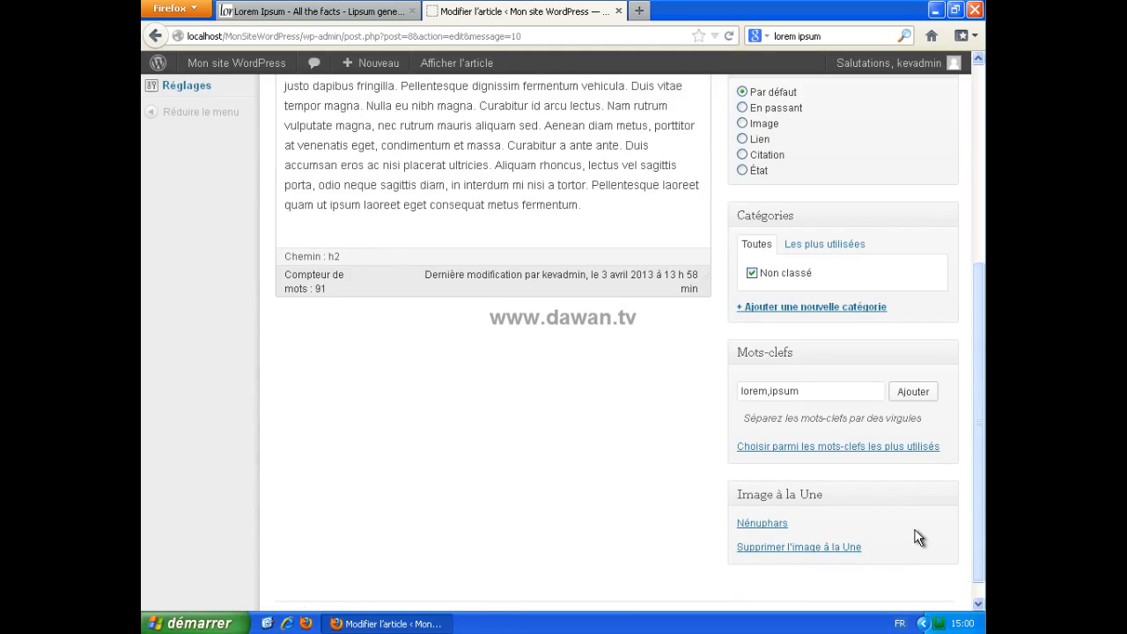
Publish the article and open the public home page of Mon site WordPress.
scroll(916, 537, "up", 6)
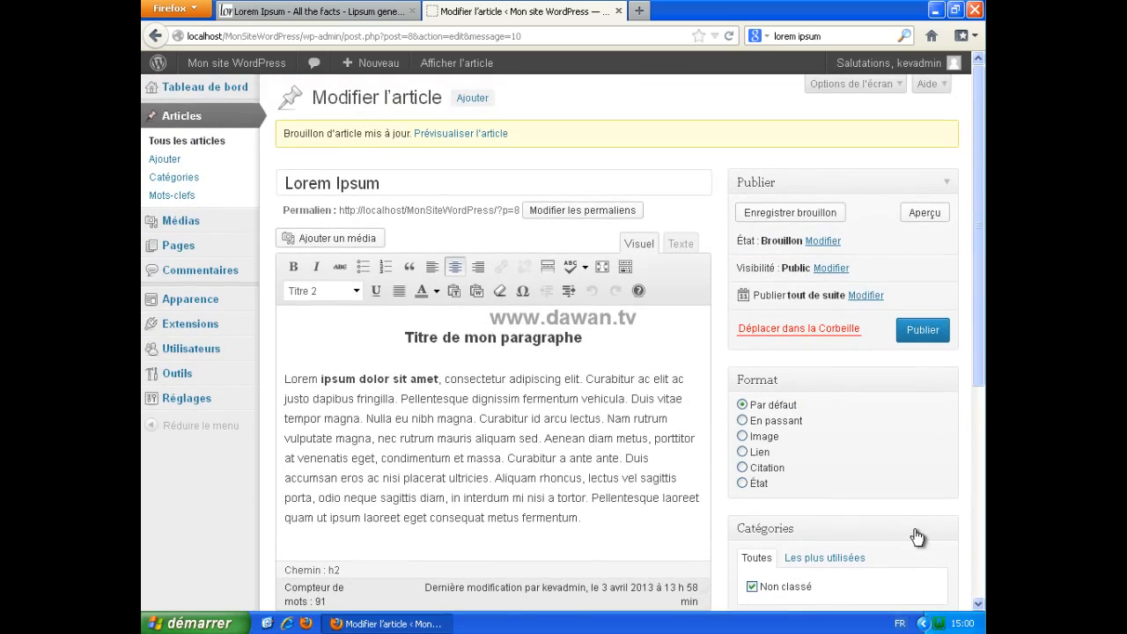
left_click(922, 330)
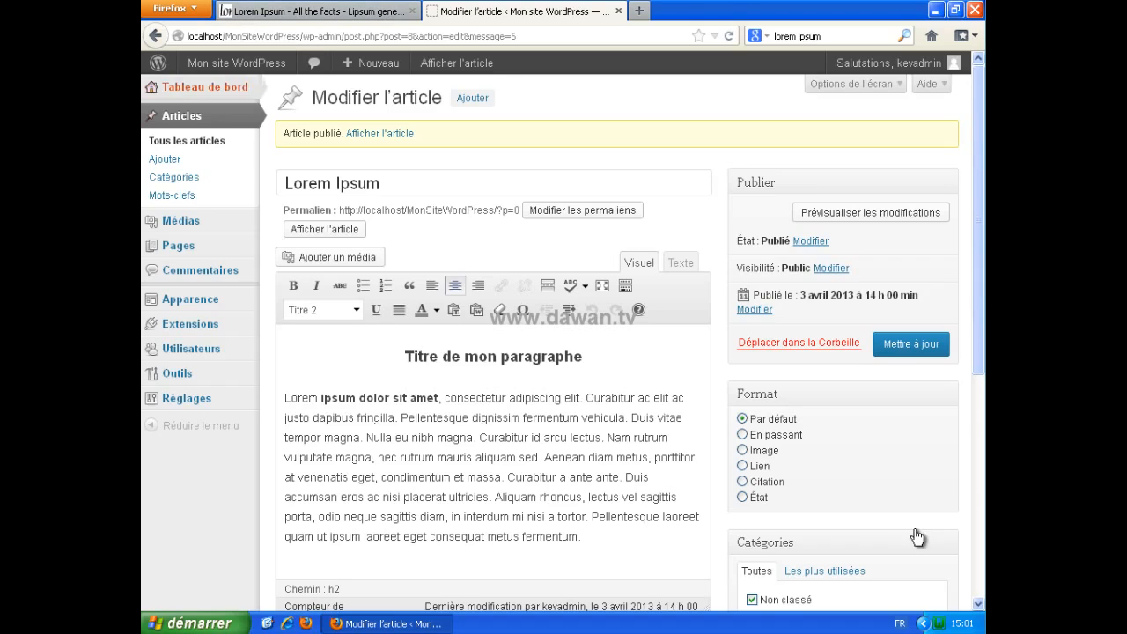
left_click(236, 63)
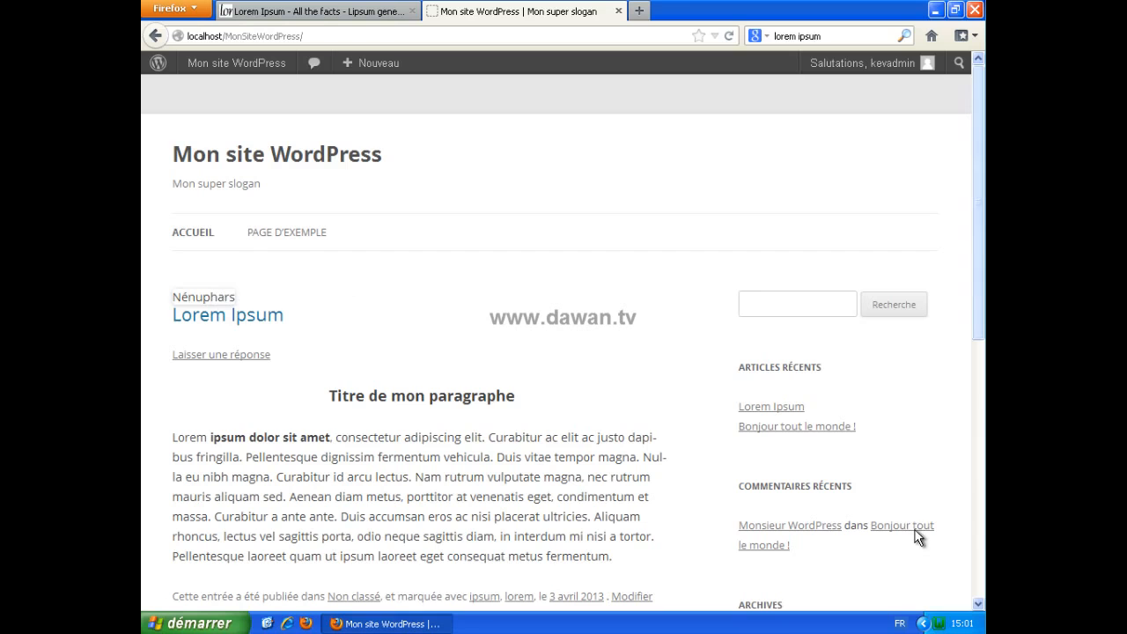
Examine the published Lorem Ipsum article's title, heading, body text and keywords on the home page.
scroll(919, 537, "down", 2)
scroll(919, 538, "down", 1)
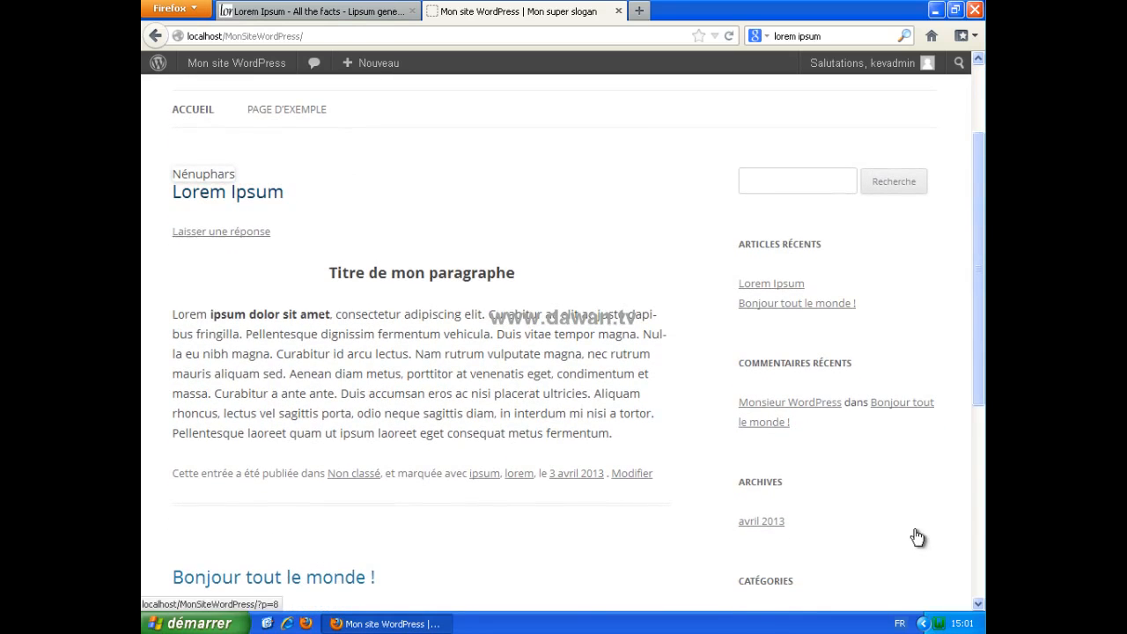
mouse_move(283, 192)
left_mouse_down()
mouse_move(181, 191)
mouse_move(175, 179)
mouse_move(173, 192)
left_mouse_up()
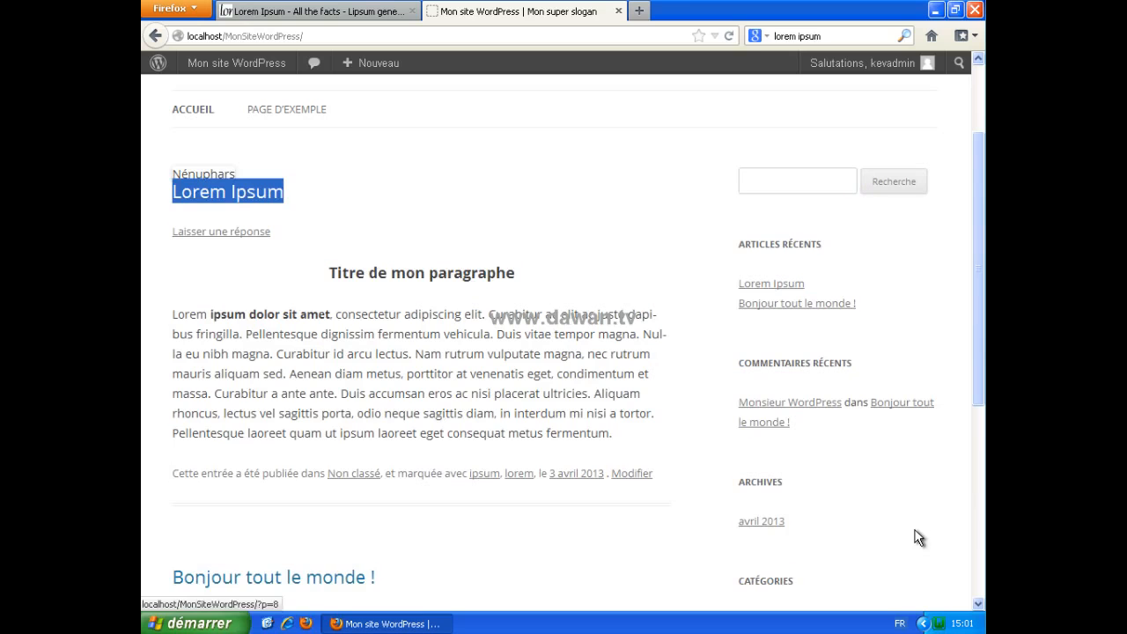
mouse_move(329, 273)
left_mouse_down()
mouse_move(556, 414)
mouse_move(614, 434)
left_mouse_up()
left_click(914, 529)
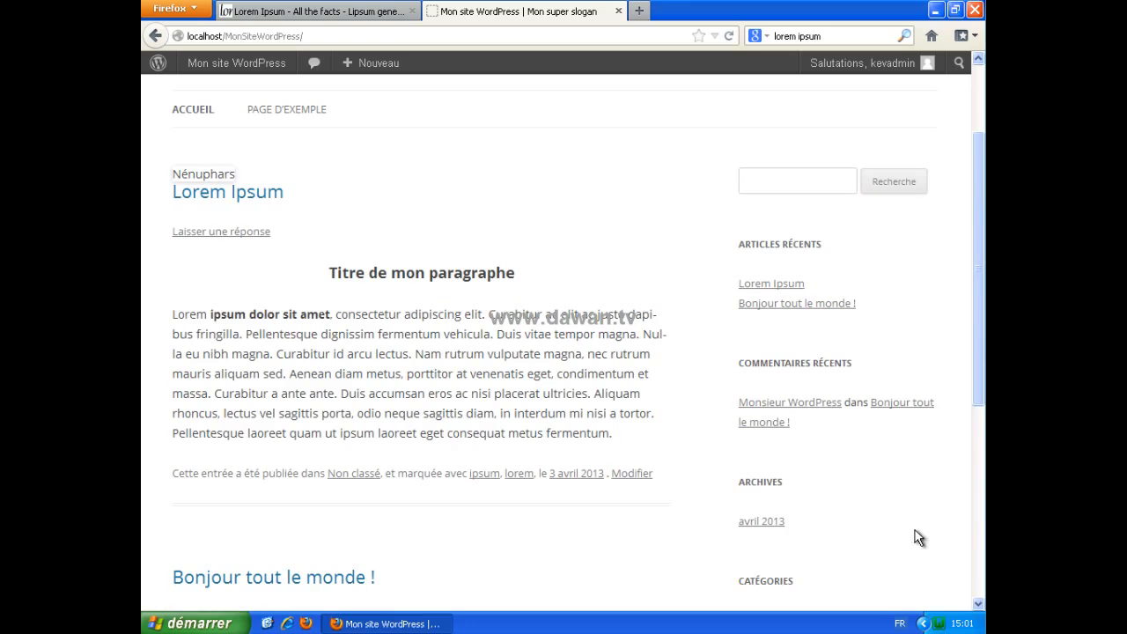
Return to the dashboard, list all articles and move "Bonjour tout le monde !" to the trash.
mouse_move(237, 63)
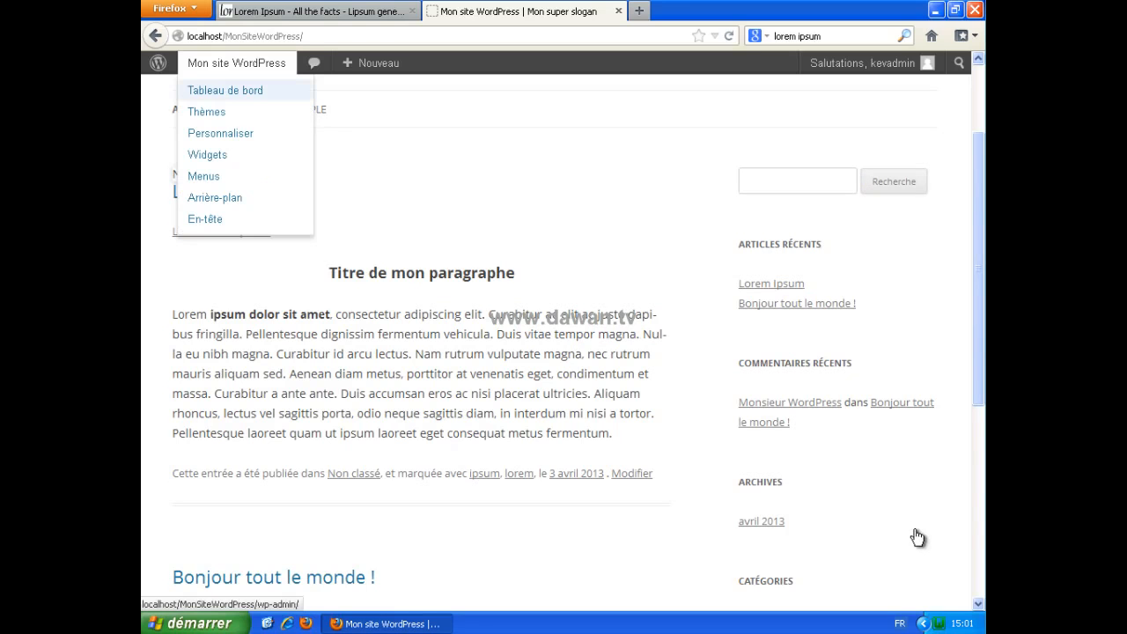
left_click(226, 90)
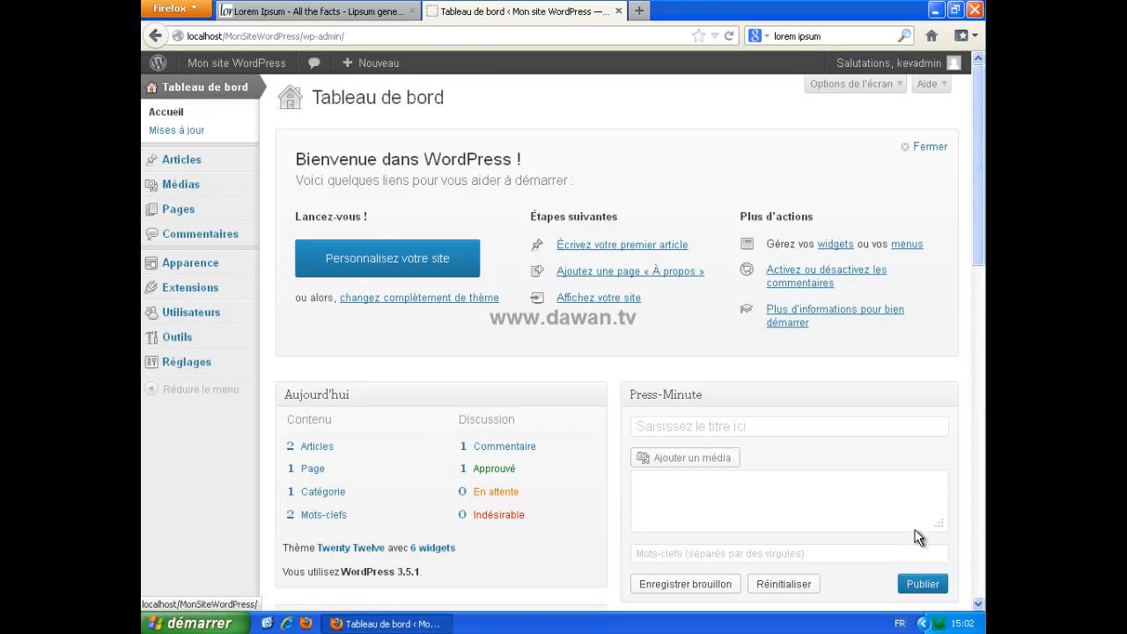
left_click(182, 159)
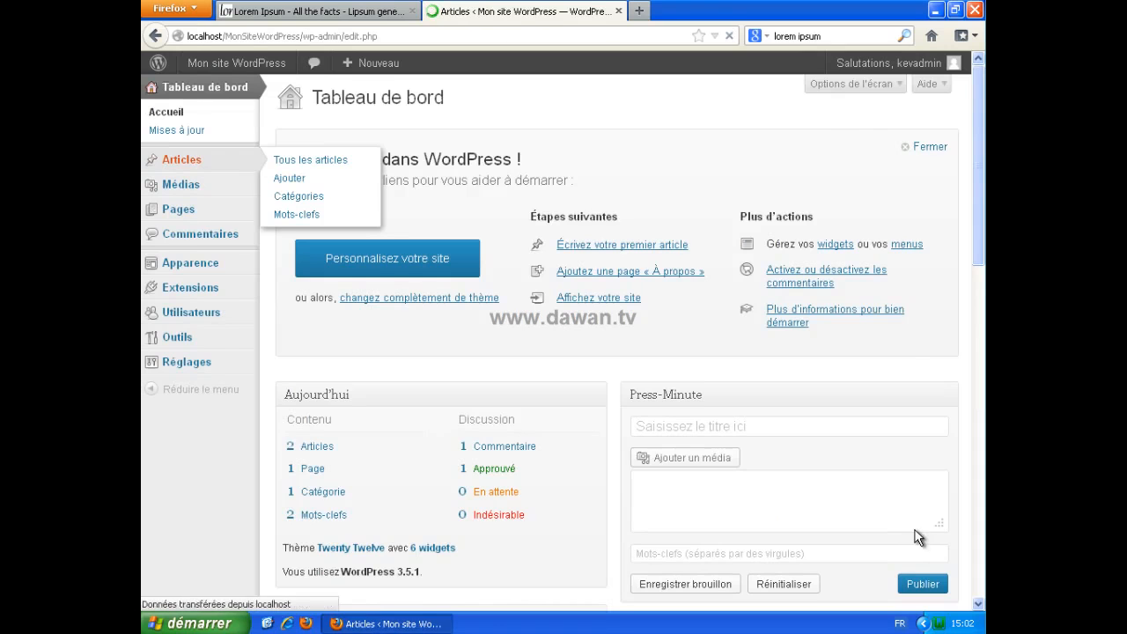
mouse_move(393, 285)
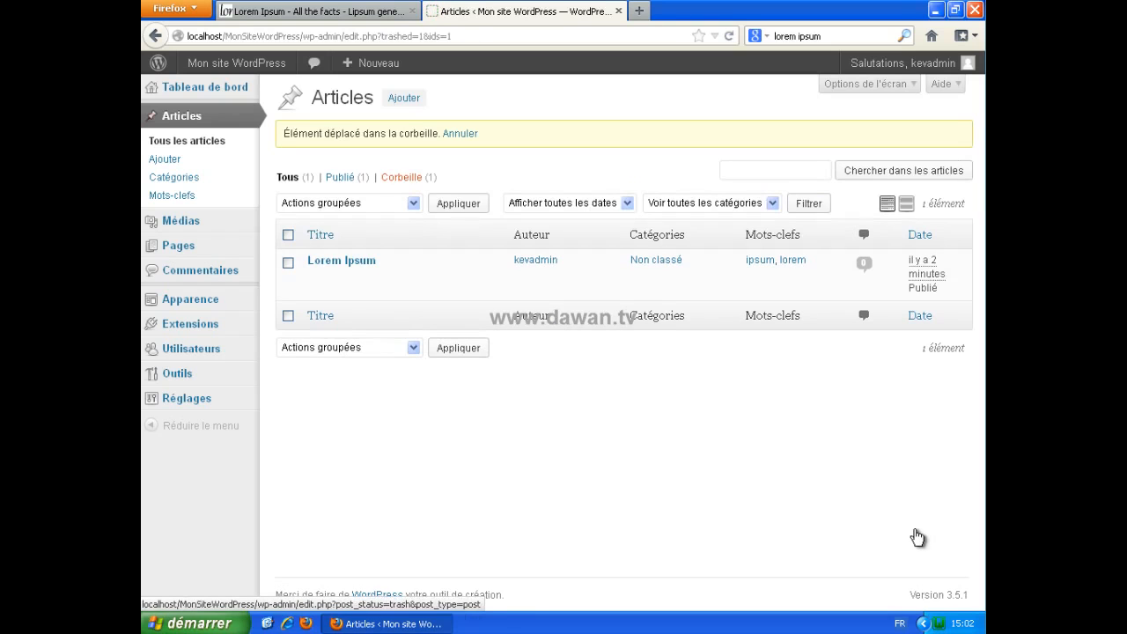
View the trashed articles and go back to the list of all articles.
left_click(402, 178)
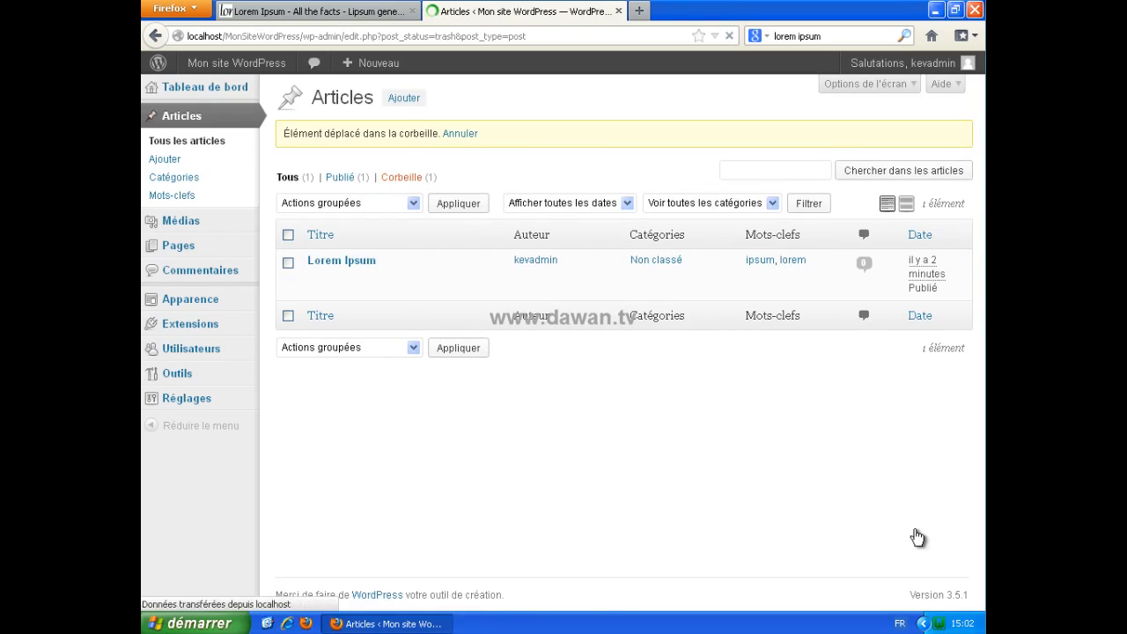
mouse_move(416, 253)
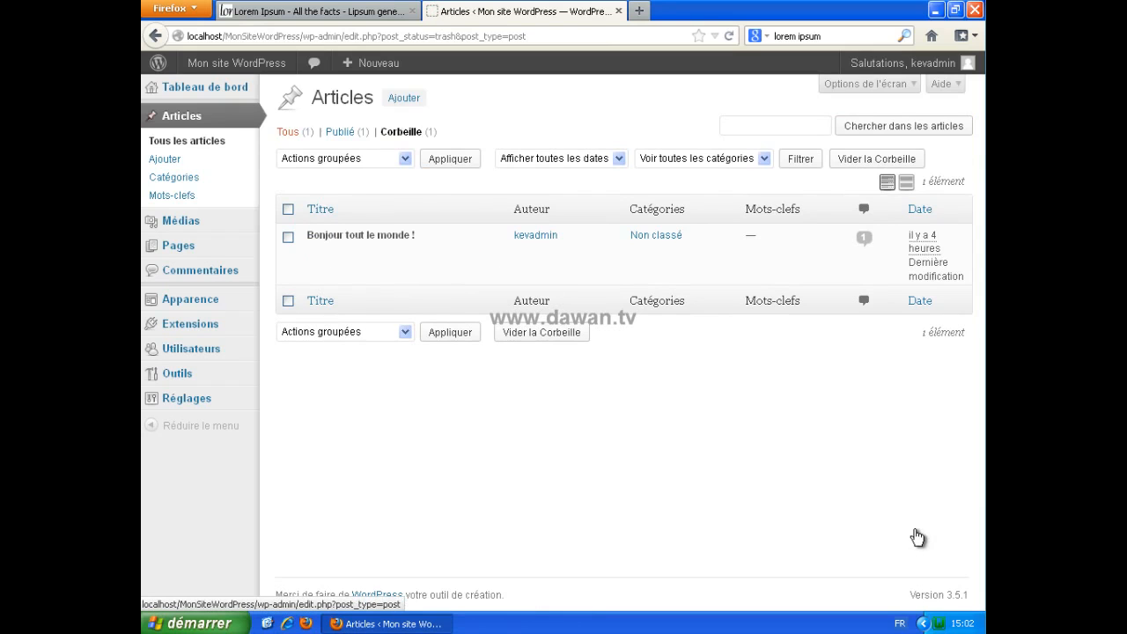
left_click(288, 131)
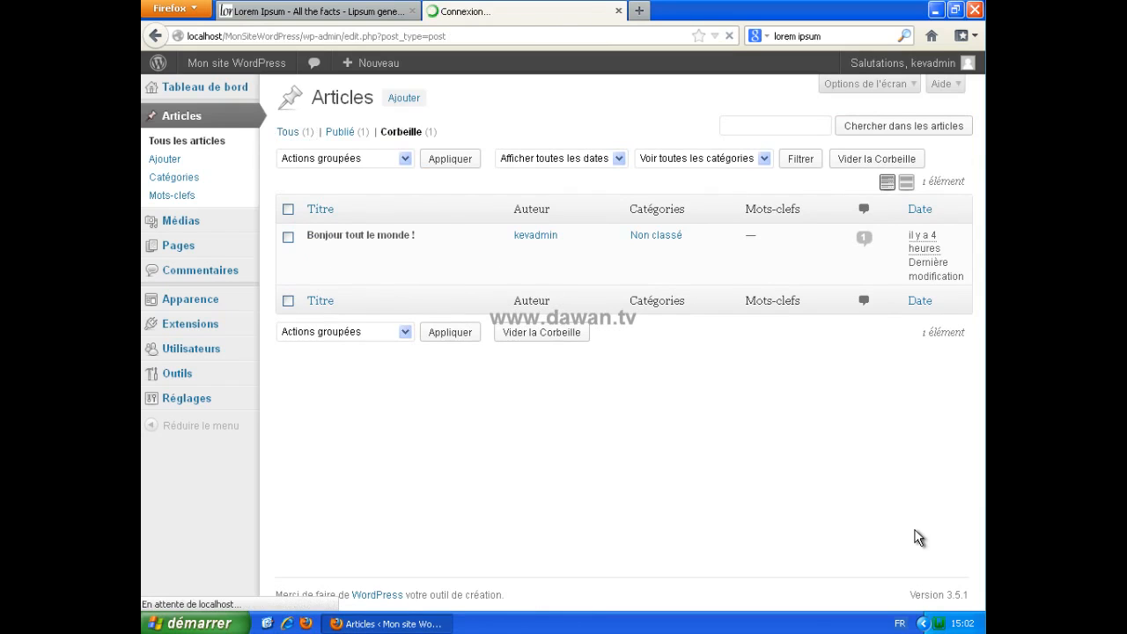